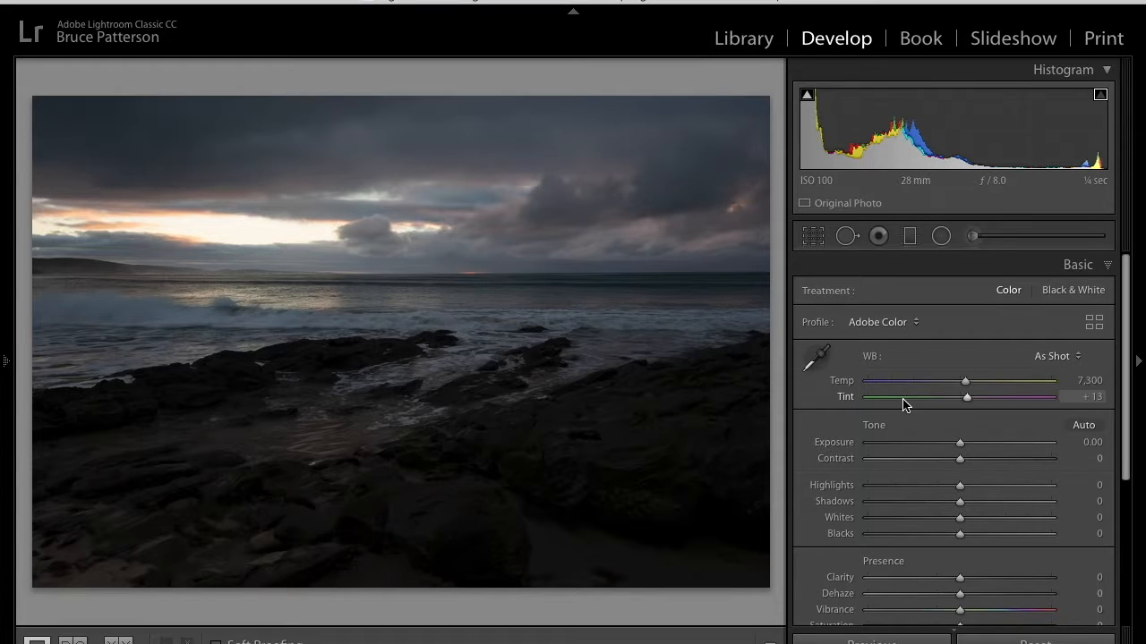
Warm the seascape photo's white balance to a temperature of 7,501 and set the exposure to −0.05.
{"action": "left_click_drag", "start_coordinate": [967, 385], "coordinate": [969, 386]}
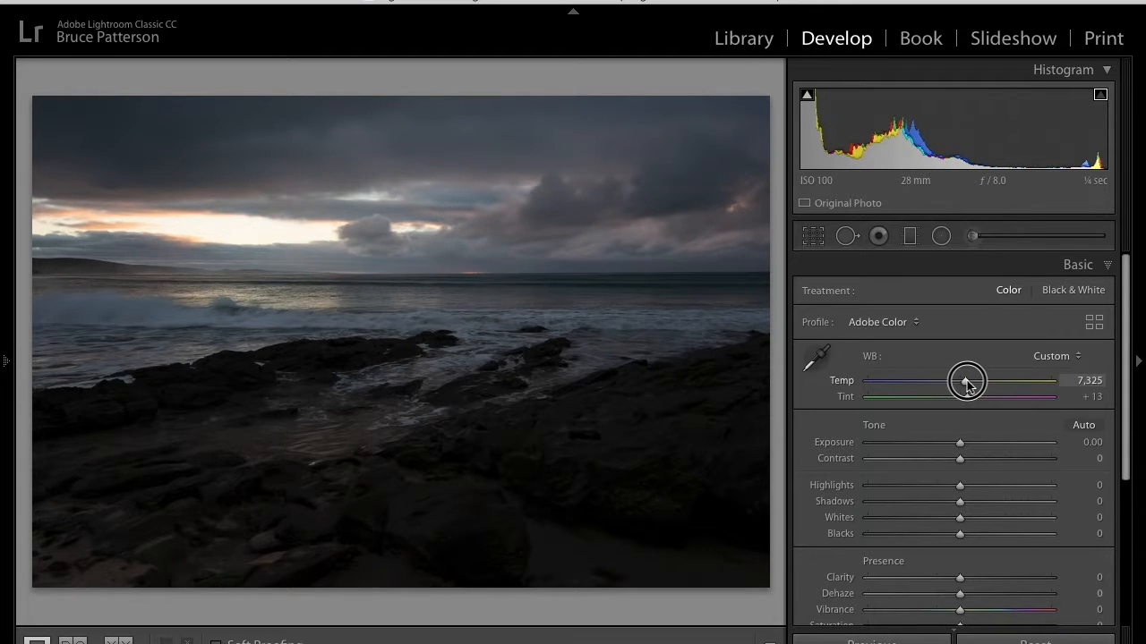
{"action": "left_click_drag", "start_coordinate": [968, 385], "coordinate": [971, 385]}
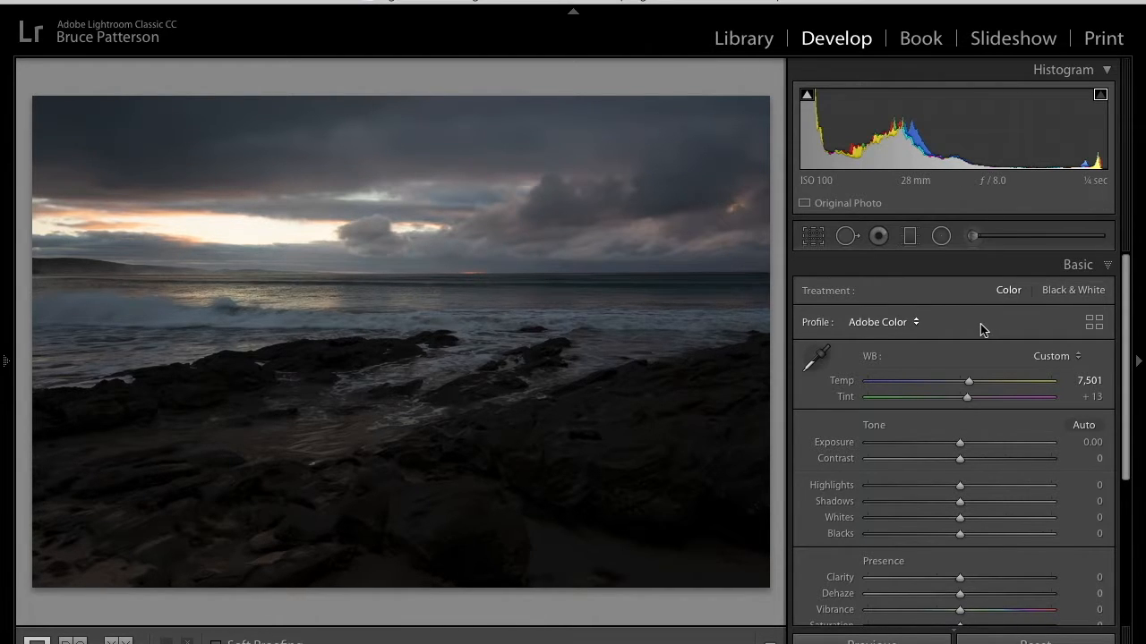
{"action": "left_click", "coordinate": [959, 444]}
{"action": "mouse_move", "coordinate": [960, 445]}
{"action": "left_mouse_down"}
{"action": "mouse_move", "coordinate": [976, 445]}
{"action": "mouse_move", "coordinate": [960, 455]}
{"action": "left_mouse_up"}
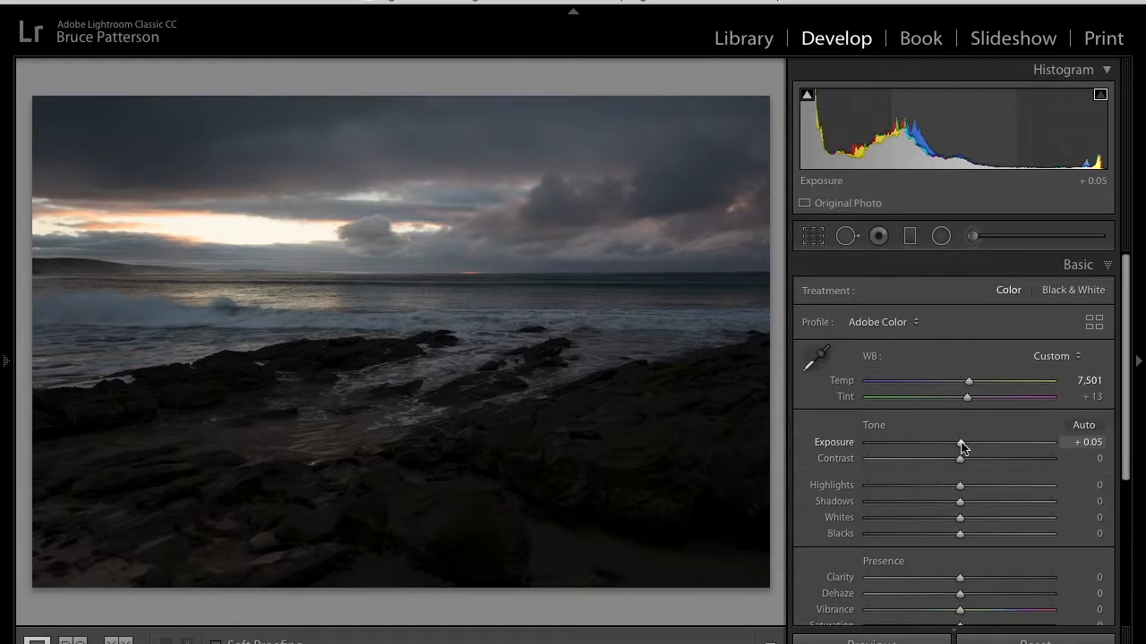
{"action": "left_click_drag", "start_coordinate": [961, 447], "coordinate": [960, 449]}
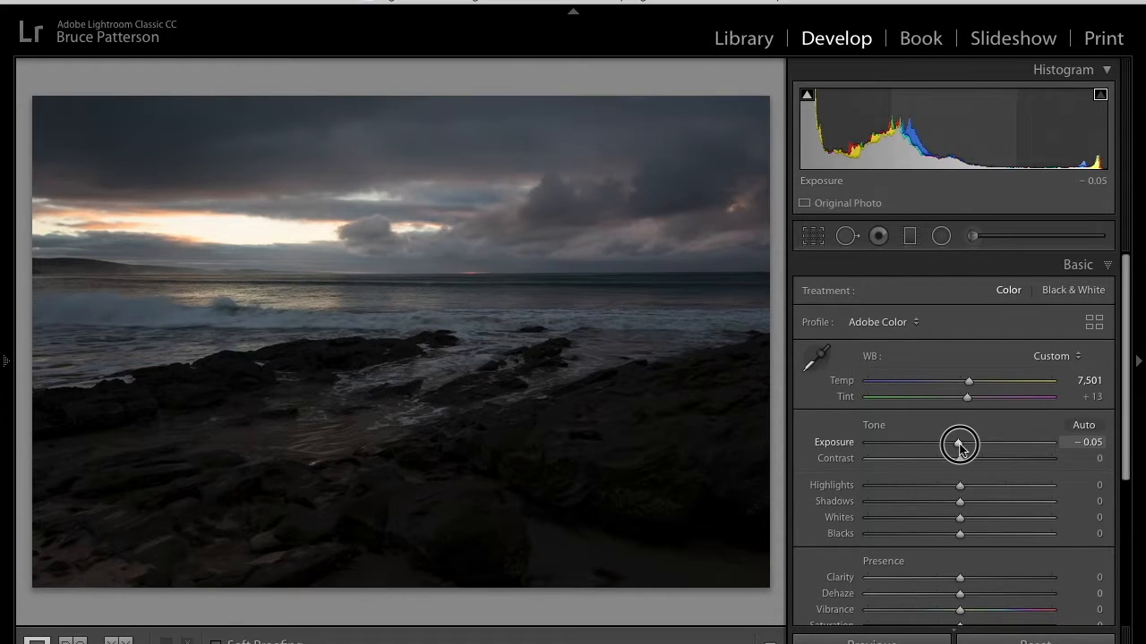
Balance the photo's tones with Highlights −70, Shadows +100, Whites +26 and Blacks −3.
{"action": "left_click_drag", "start_coordinate": [960, 485], "coordinate": [895, 486]}
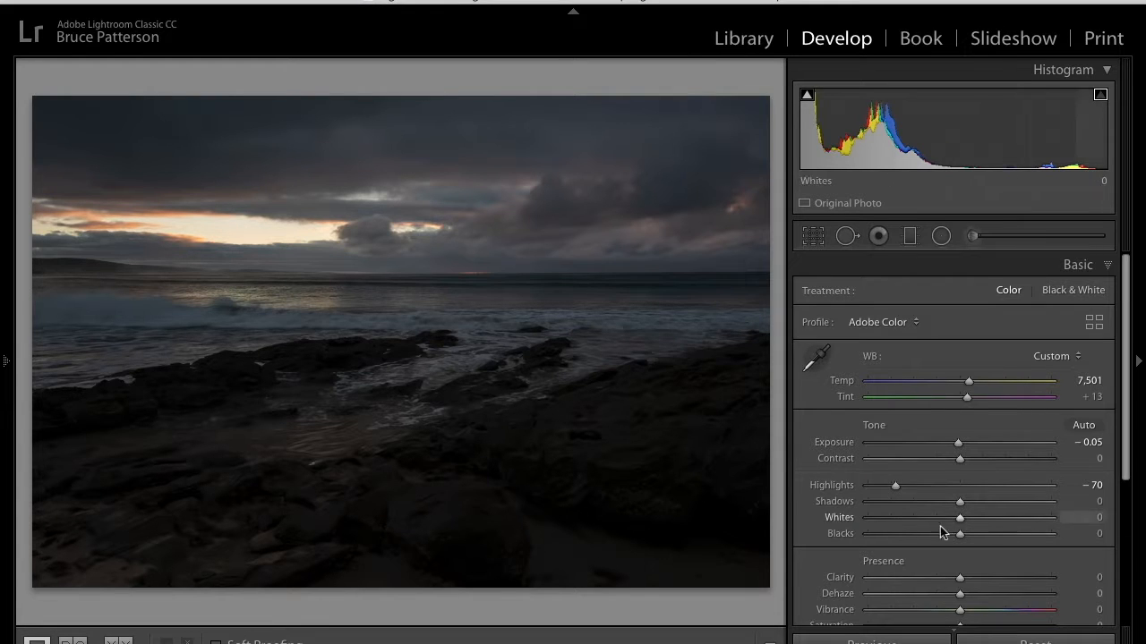
{"action": "left_click_drag", "start_coordinate": [963, 507], "coordinate": [1074, 511]}
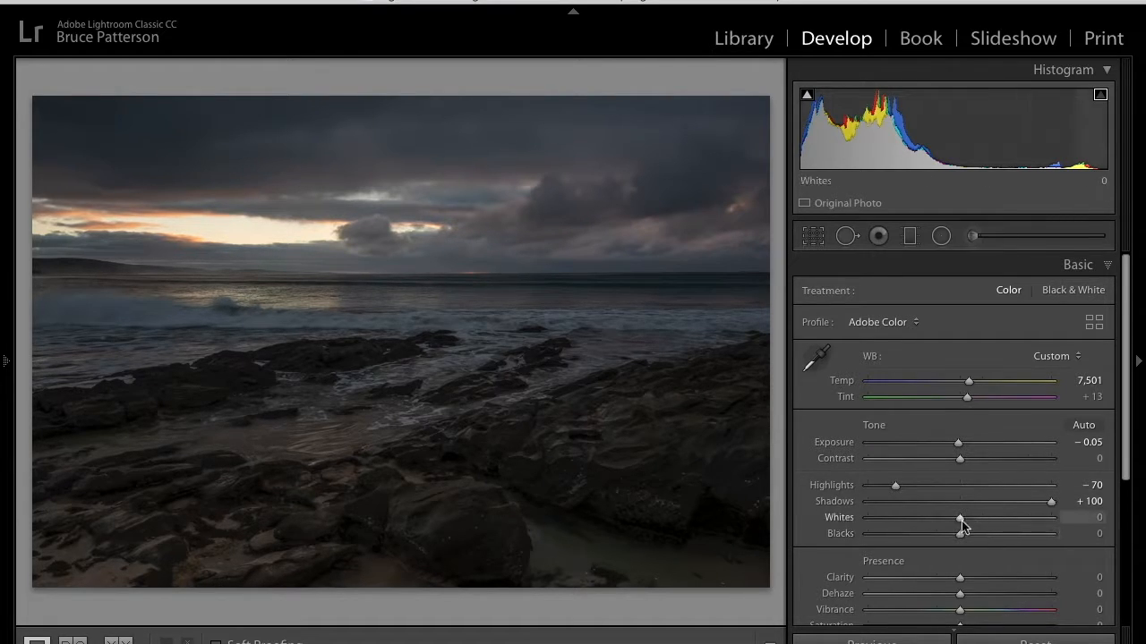
{"action": "left_click_drag", "start_coordinate": [960, 524], "coordinate": [985, 526]}
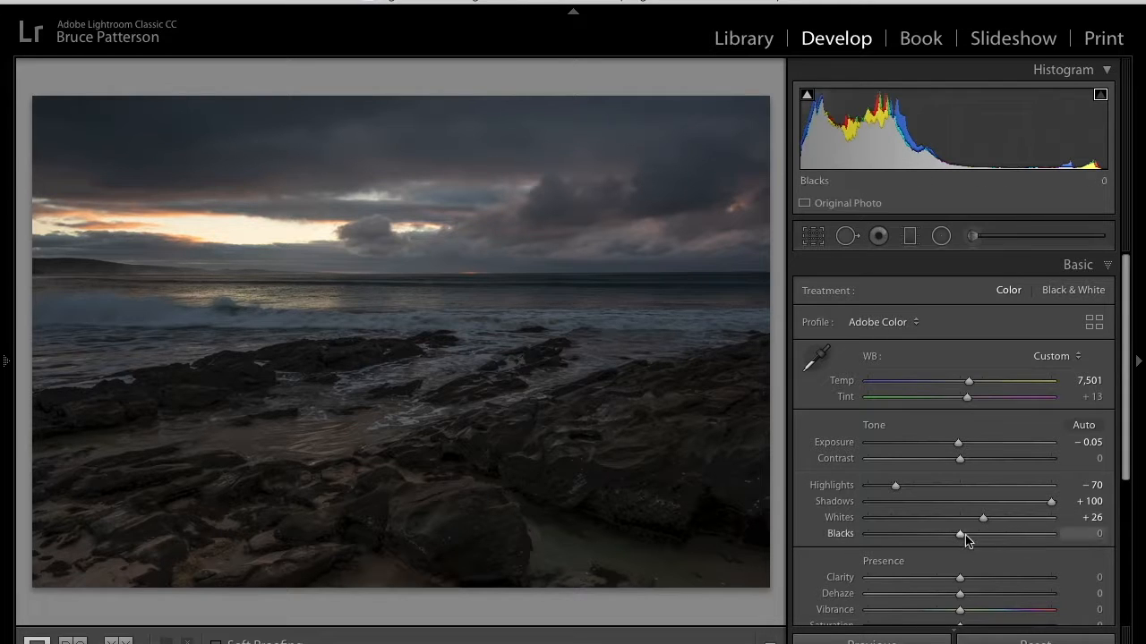
{"action": "mouse_move", "coordinate": [961, 537]}
{"action": "left_mouse_down"}
{"action": "mouse_move", "coordinate": [905, 540]}
{"action": "mouse_move", "coordinate": [957, 543]}
{"action": "left_mouse_up"}
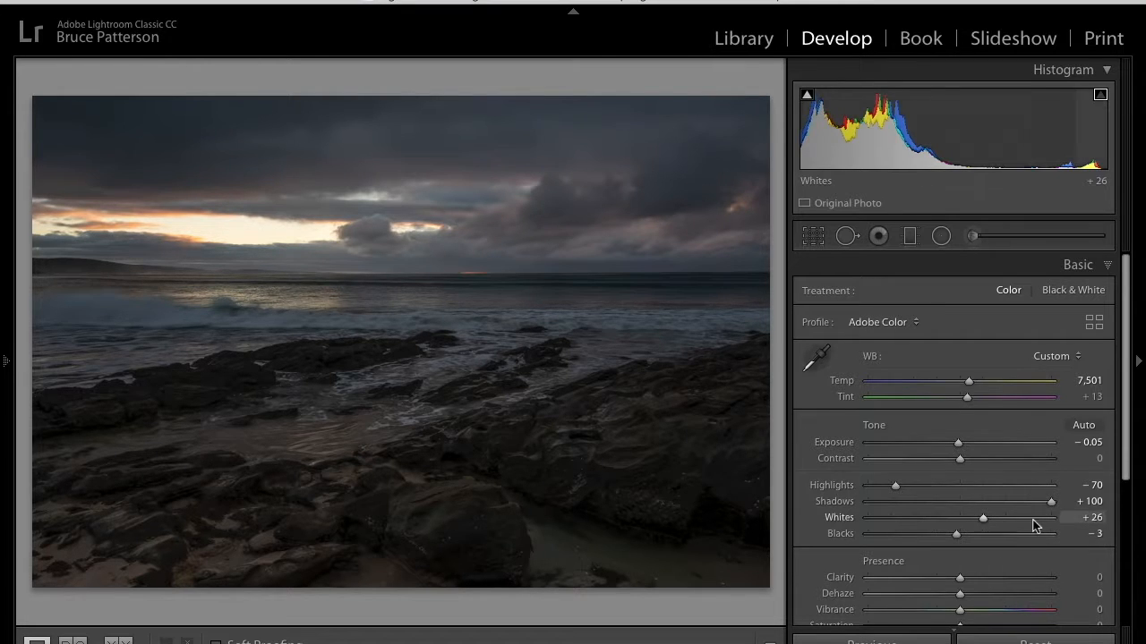
Set Clarity to +9 and Vibrance to +13, and close the basic adjustments.
{"action": "left_click_drag", "start_coordinate": [960, 581], "coordinate": [972, 584]}
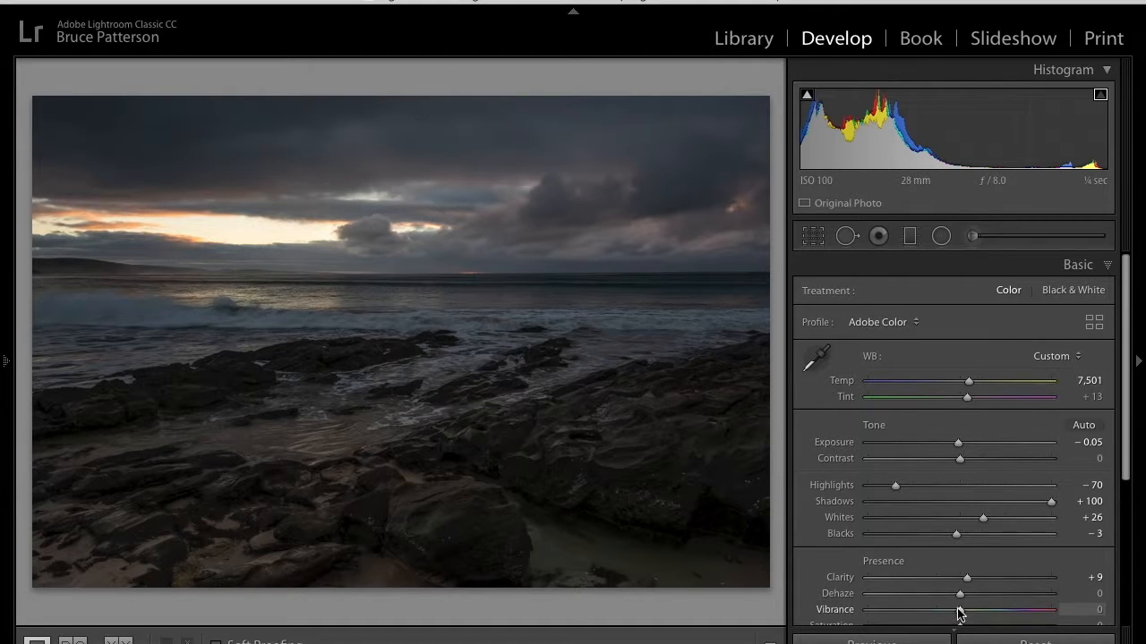
{"action": "left_click_drag", "start_coordinate": [959, 614], "coordinate": [973, 610]}
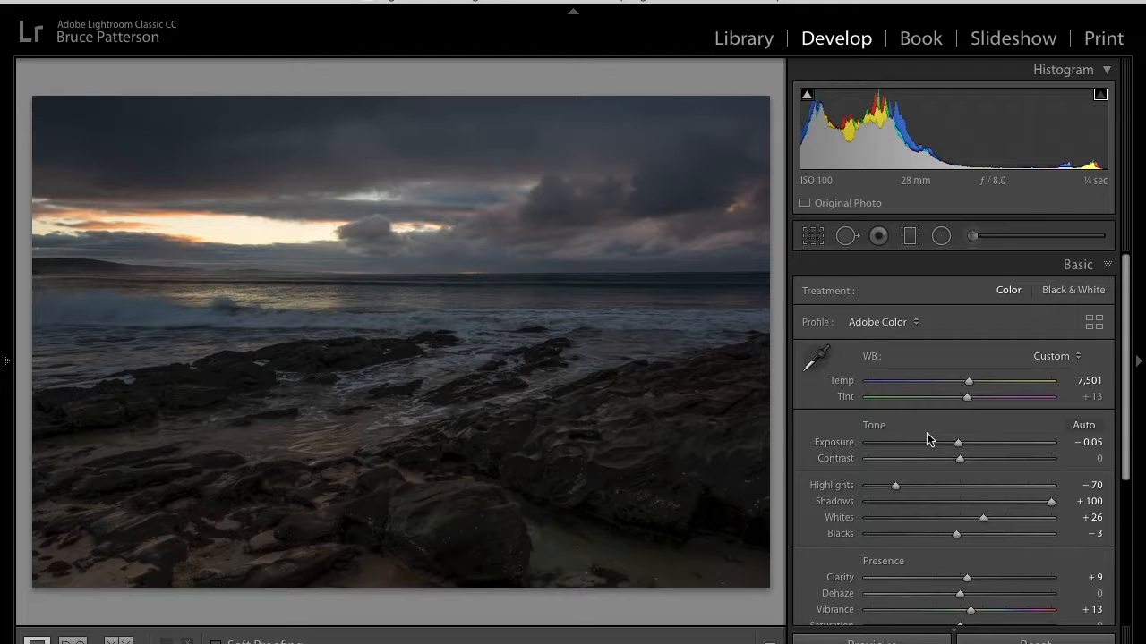
{"action": "scroll", "coordinate": [980, 362], "scroll_direction": "down", "scroll_amount": 1}
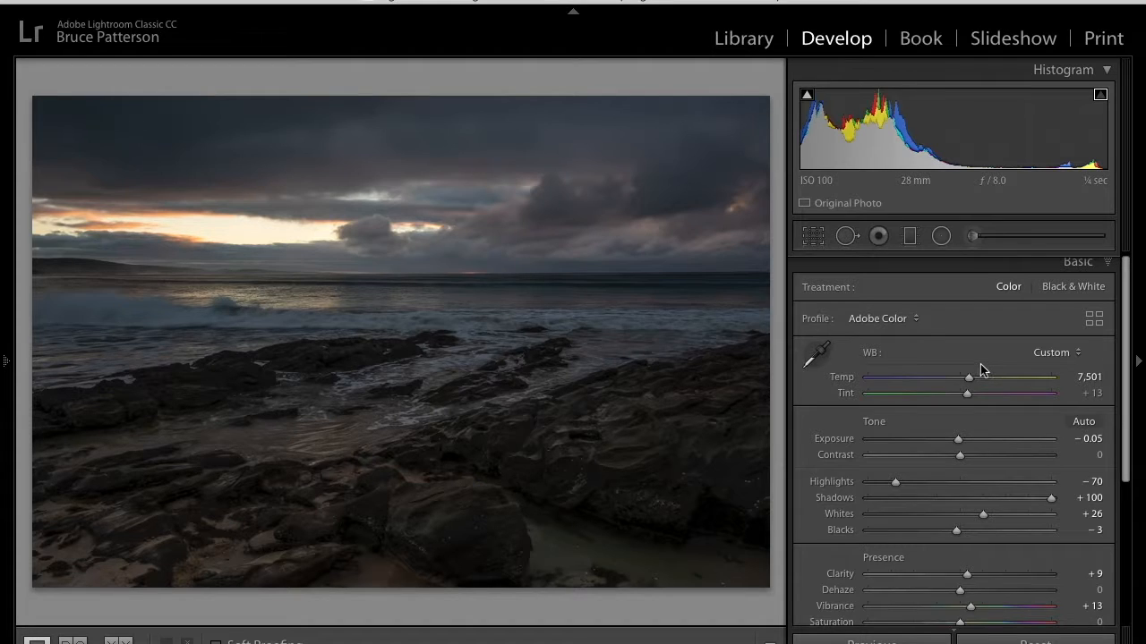
{"action": "left_click", "coordinate": [998, 264]}
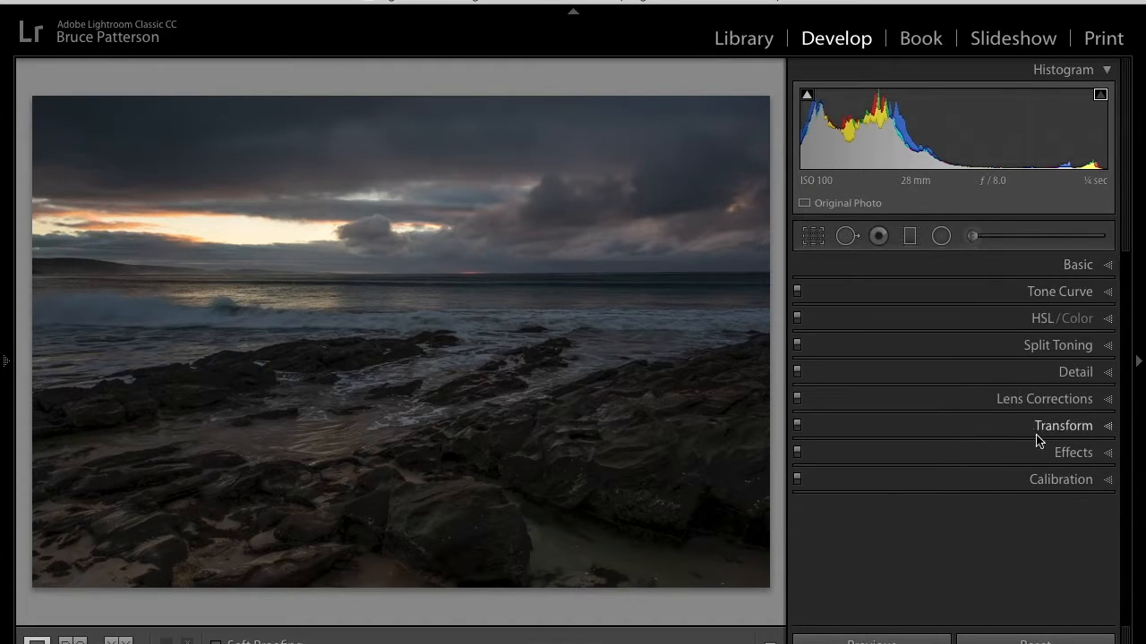
Remove chromatic aberration and enable the lens profile corrections for the photo.
{"action": "left_click", "coordinate": [1064, 375]}
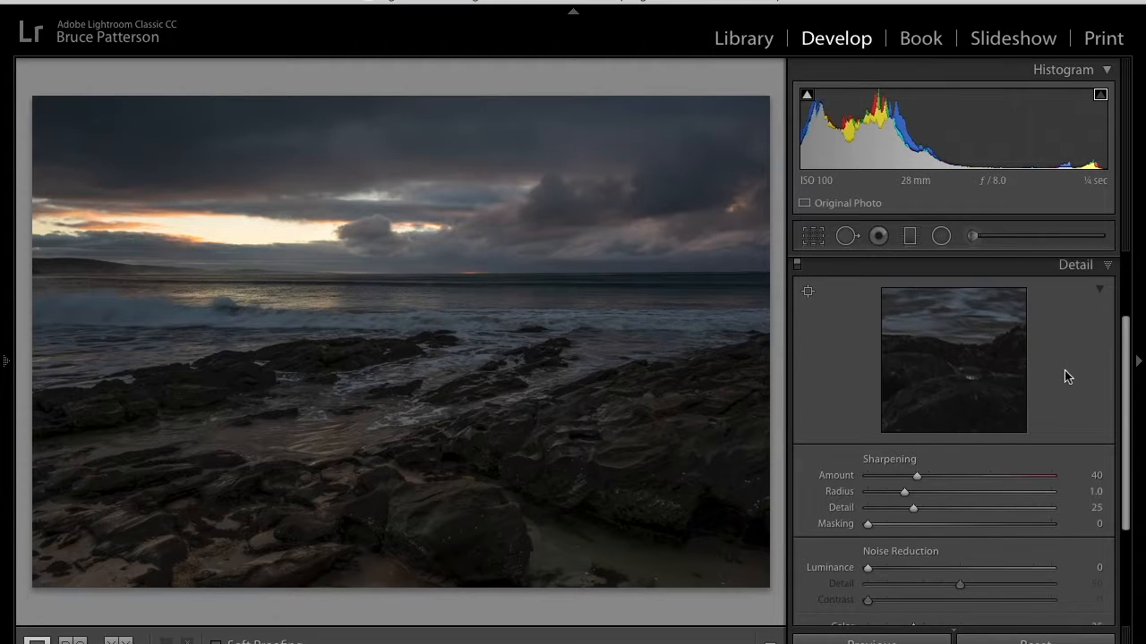
{"action": "left_click", "coordinate": [1046, 268]}
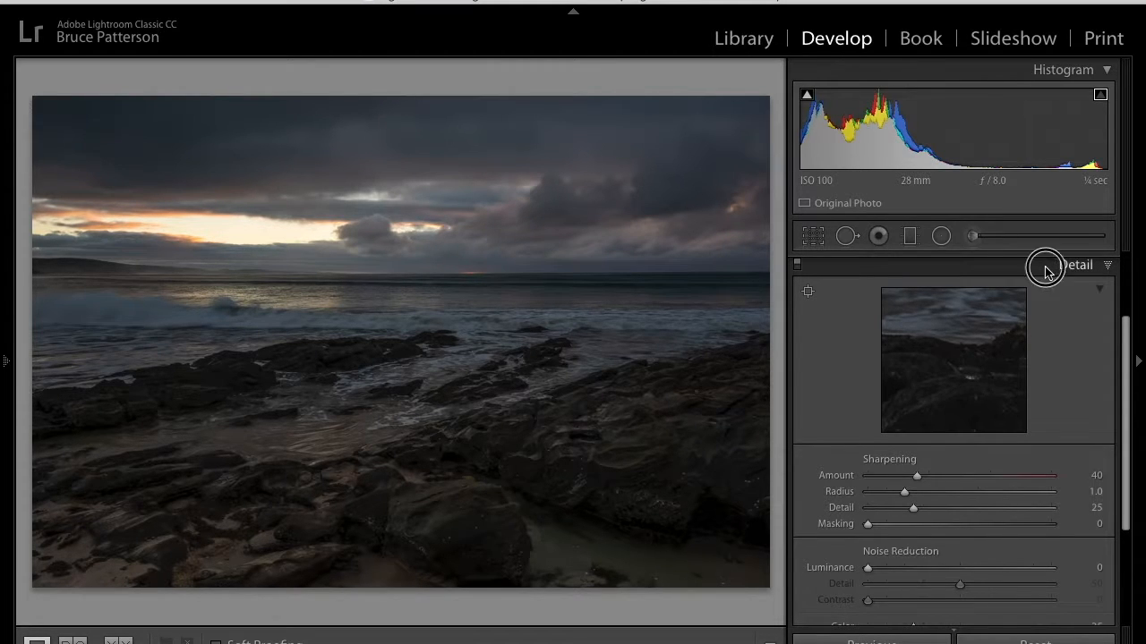
{"action": "left_click", "coordinate": [1066, 401]}
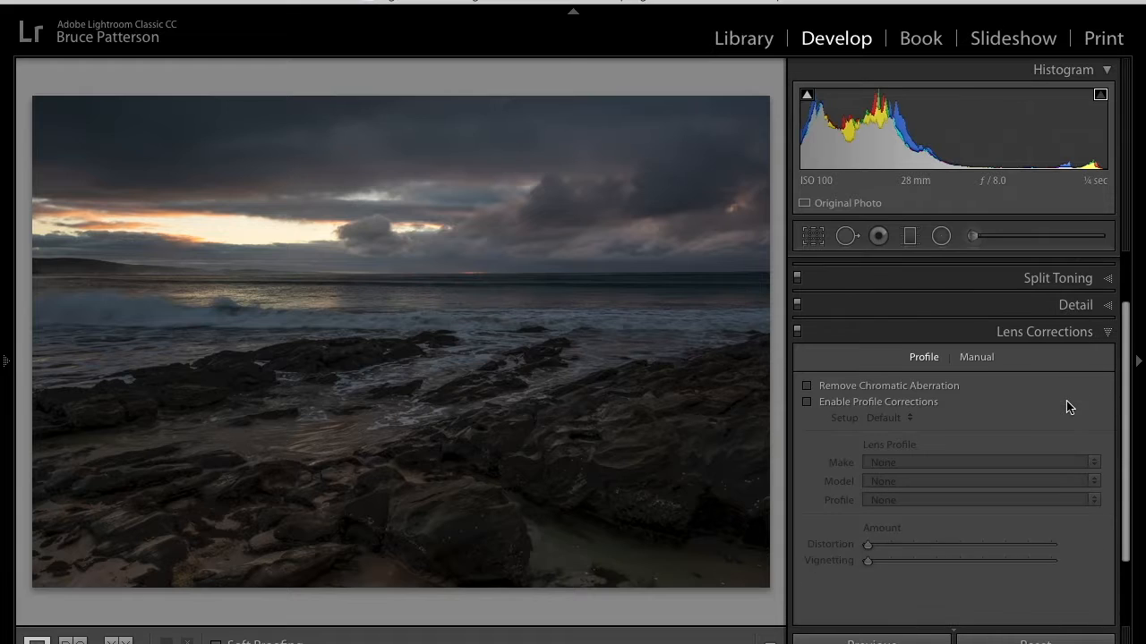
{"action": "left_click", "coordinate": [854, 387]}
{"action": "left_click", "coordinate": [854, 402]}
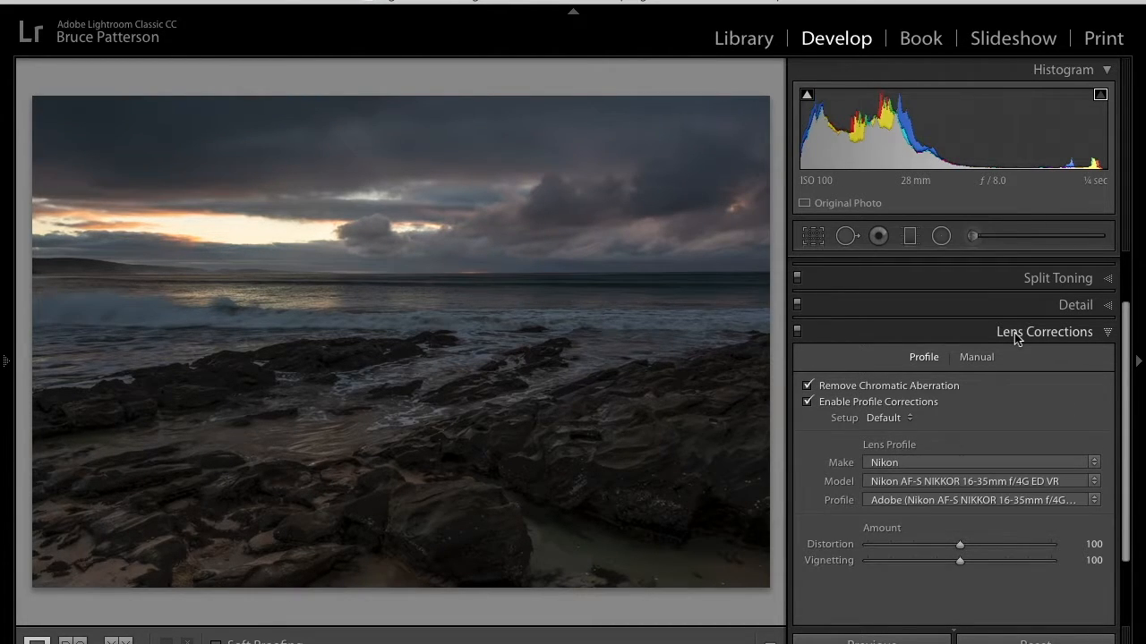
{"action": "left_click", "coordinate": [1014, 335]}
Set the photo's sharpening amount to 70.
{"action": "left_click", "coordinate": [1090, 374]}
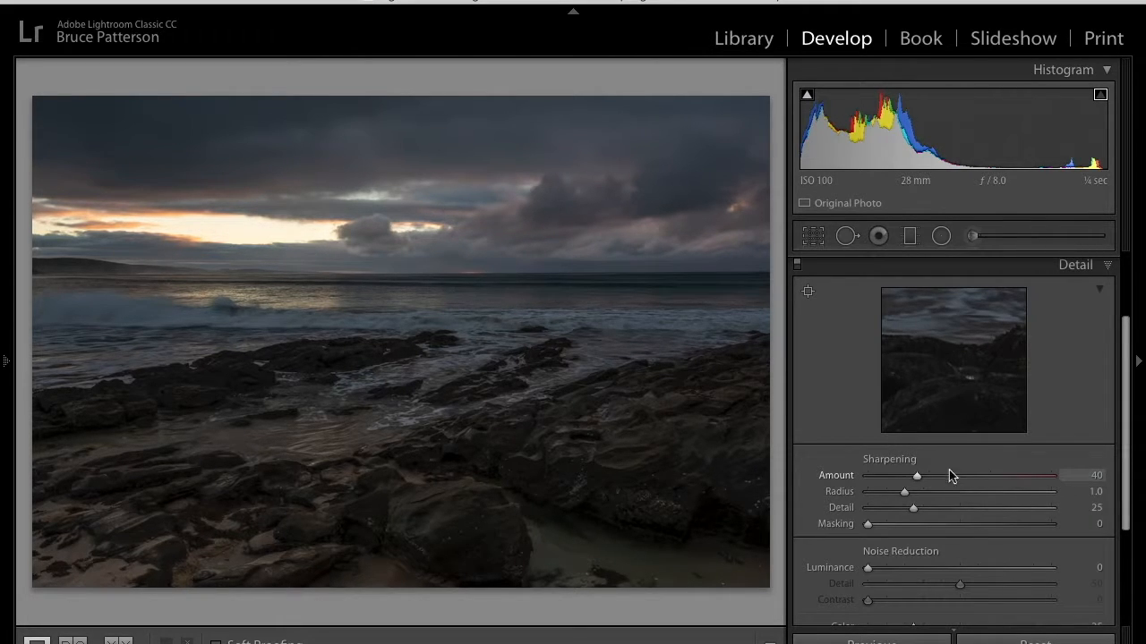
{"action": "left_click_drag", "start_coordinate": [917, 477], "coordinate": [955, 484]}
Examine the water and rocks close up, comparing them with the detail adjustments switched off and on.
{"action": "left_click", "coordinate": [376, 430]}
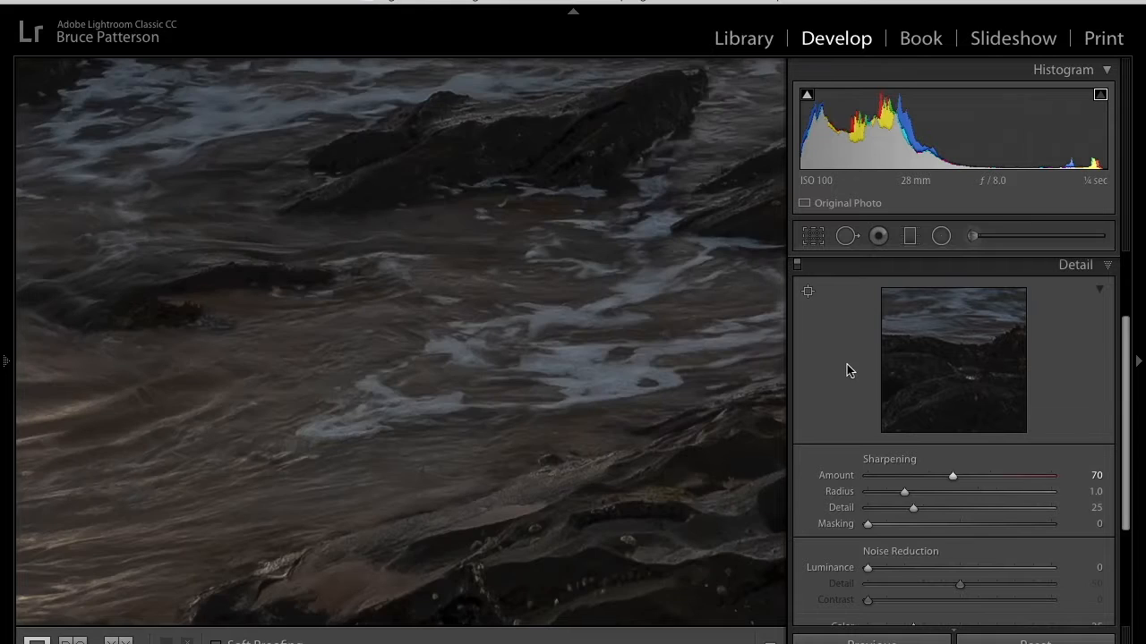
{"action": "left_click", "coordinate": [797, 266]}
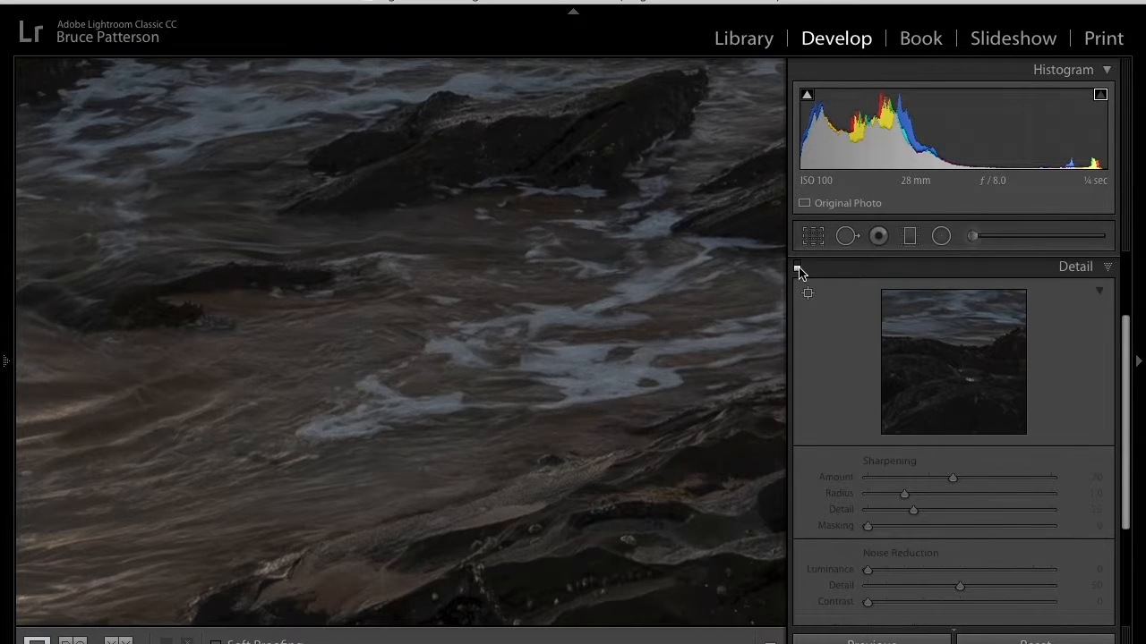
{"action": "left_click", "coordinate": [798, 267]}
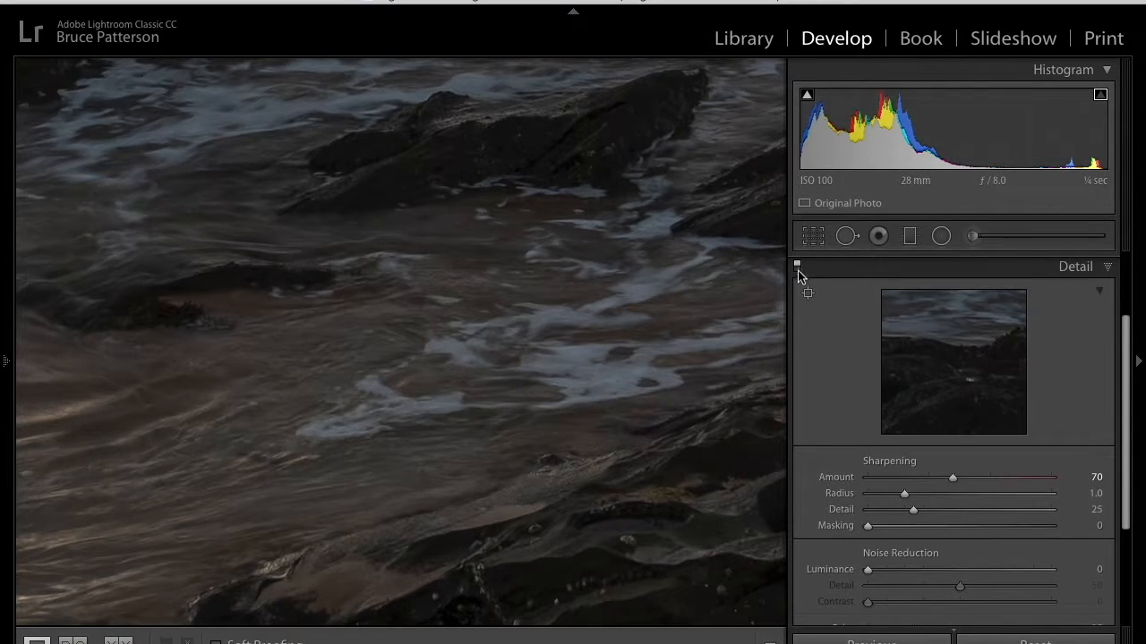
{"action": "left_click", "coordinate": [800, 276]}
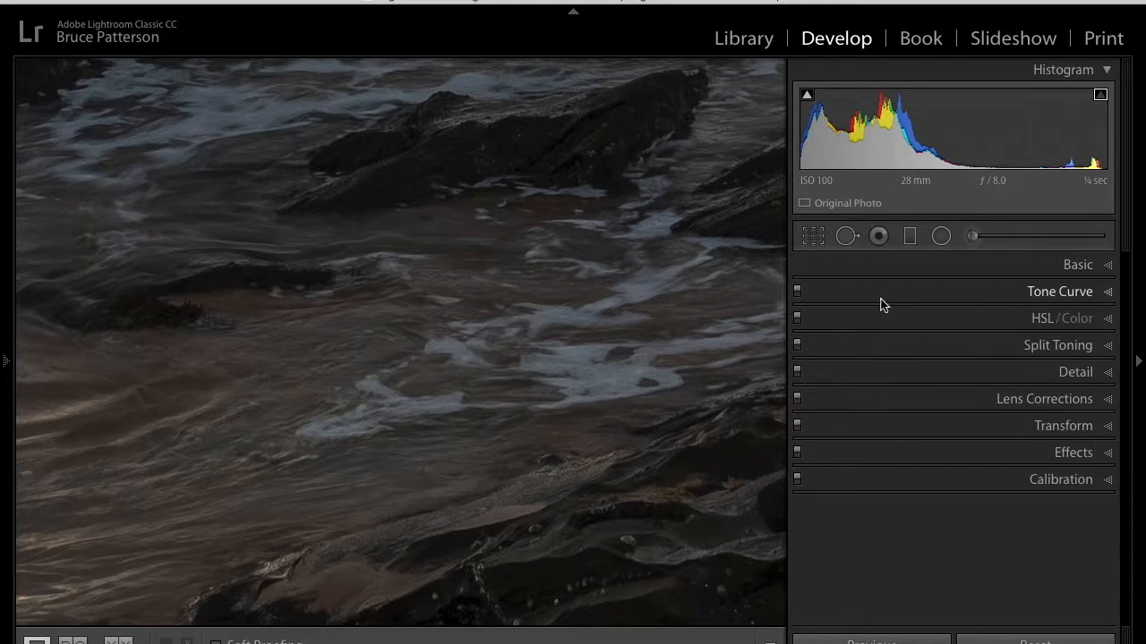
{"action": "left_click", "coordinate": [883, 372]}
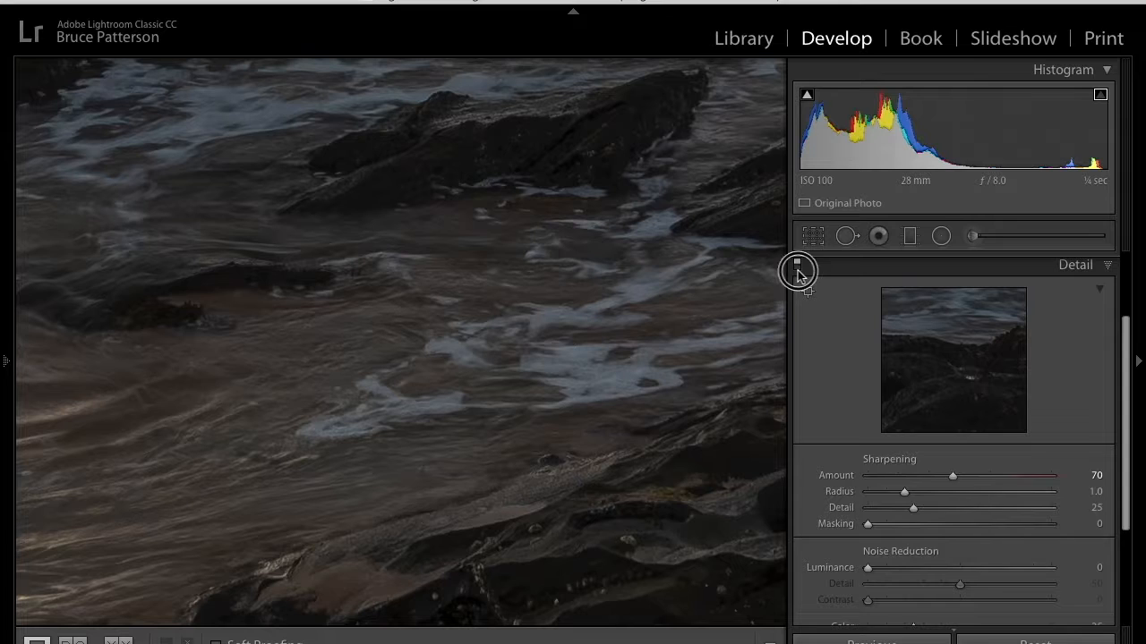
{"action": "left_click", "coordinate": [796, 266]}
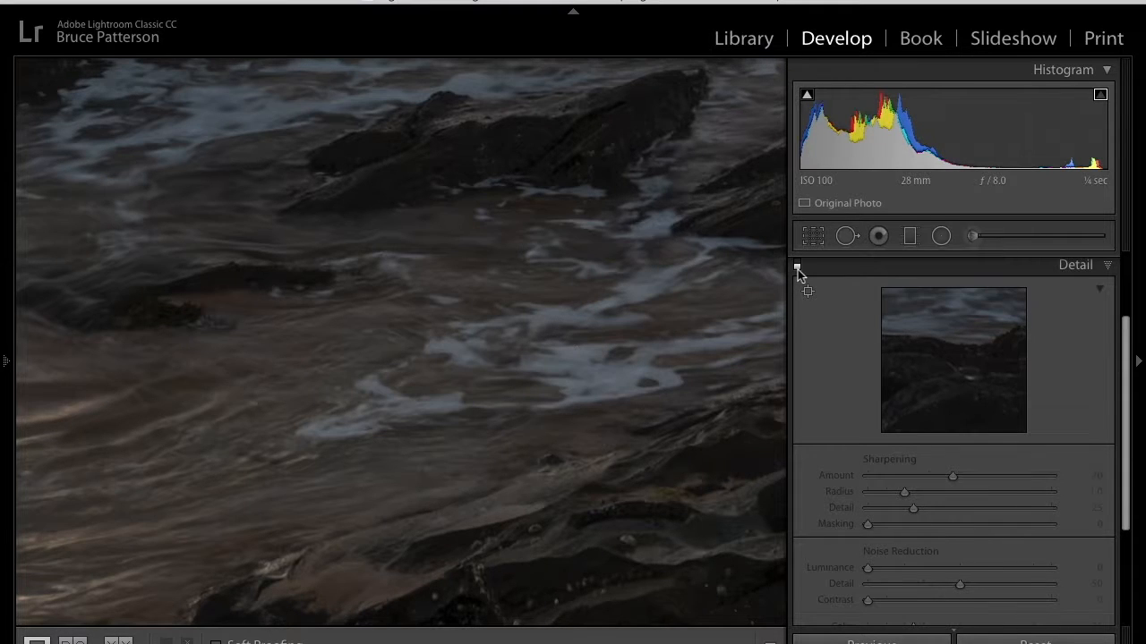
{"action": "left_click_drag", "start_coordinate": [365, 269], "coordinate": [404, 486]}
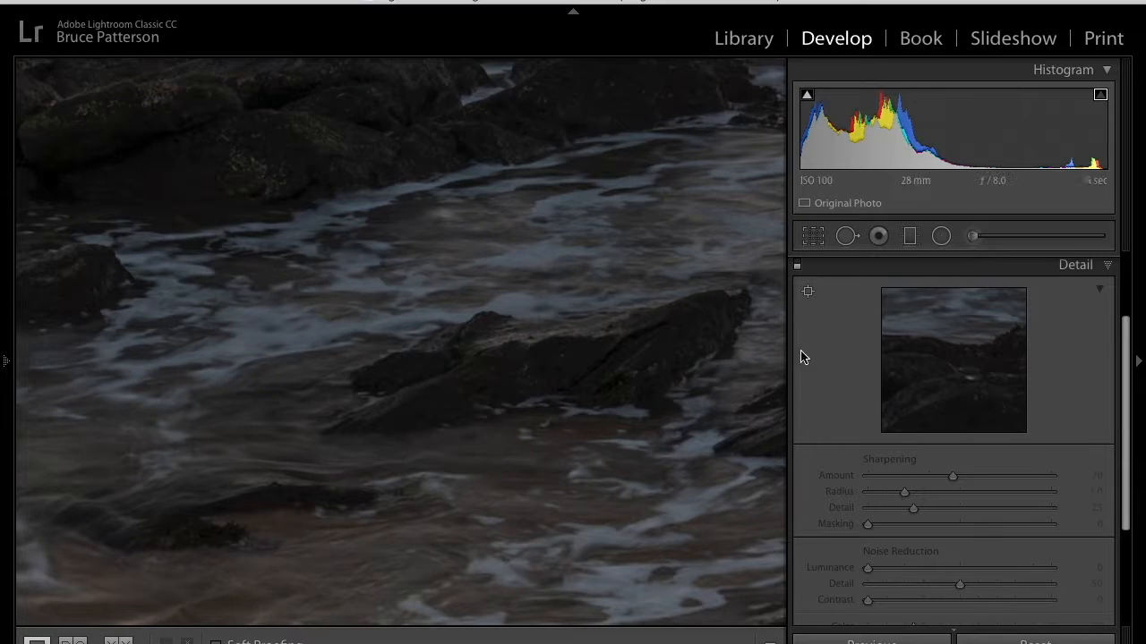
{"action": "left_click", "coordinate": [798, 271]}
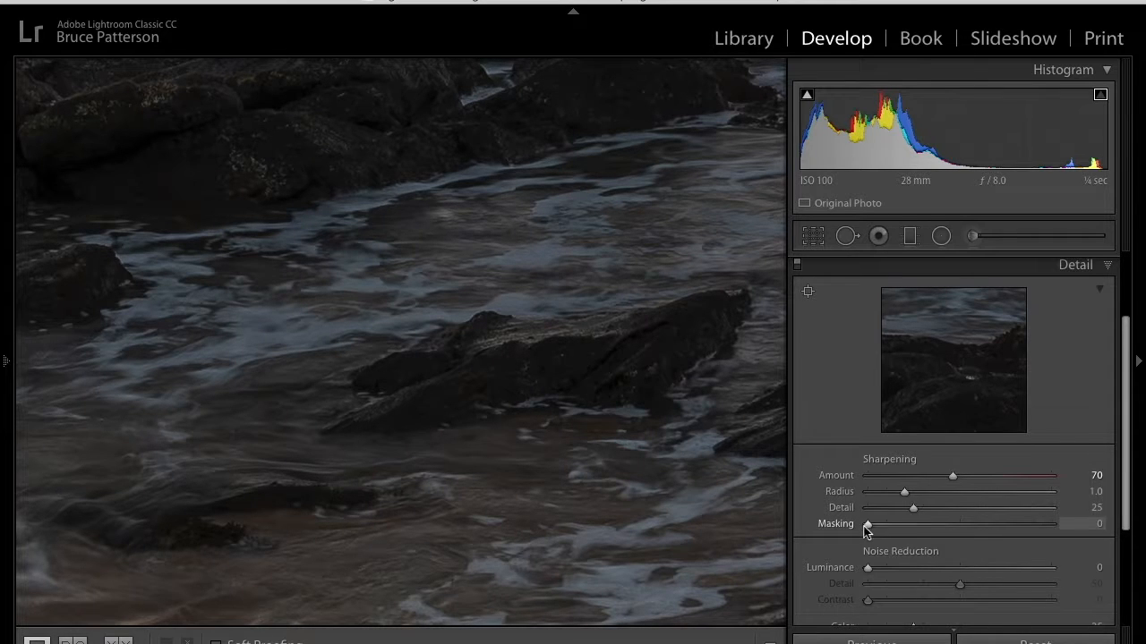
Set the sharpening masking to 31, checking the black-and-white mask preview close up and on the whole photo.
{"action": "left_click_drag", "start_coordinate": [869, 528], "coordinate": [923, 533]}
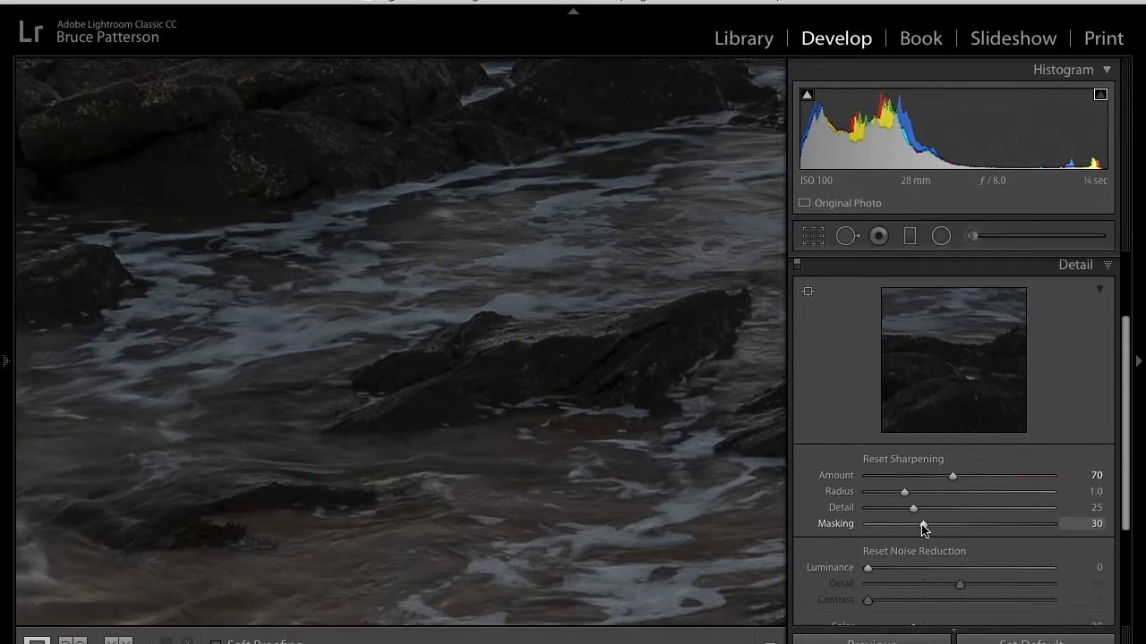
{"action": "left_click", "coordinate": [922, 525], "text": "alt"}
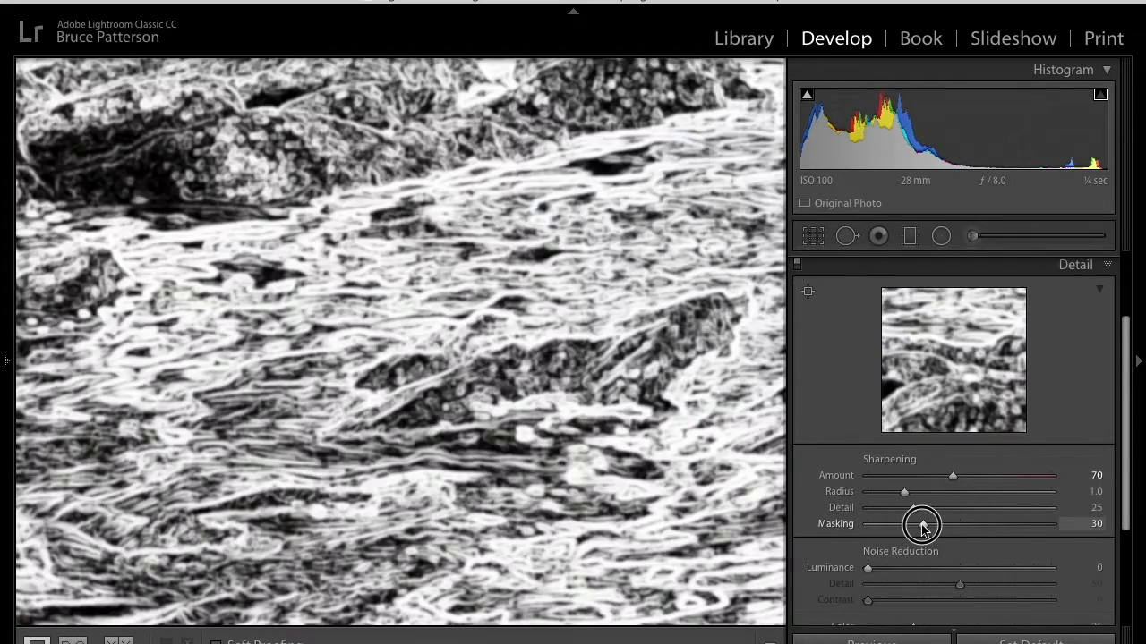
{"action": "left_click_drag", "start_coordinate": [921, 524], "coordinate": [924, 524]}
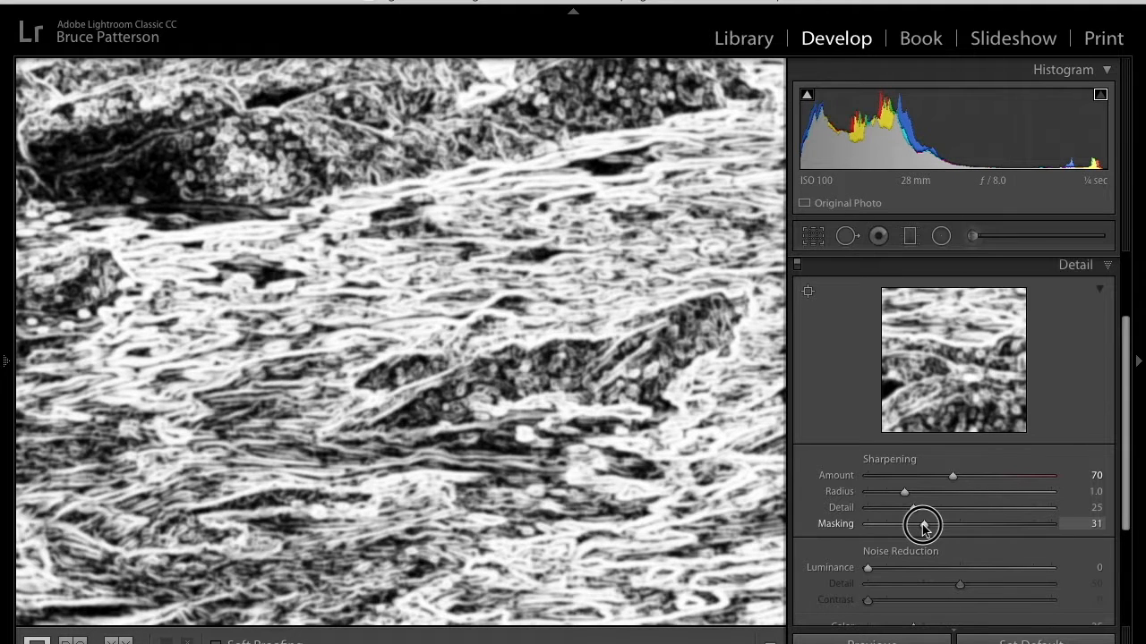
{"action": "left_click_drag", "start_coordinate": [924, 525], "coordinate": [924, 525]}
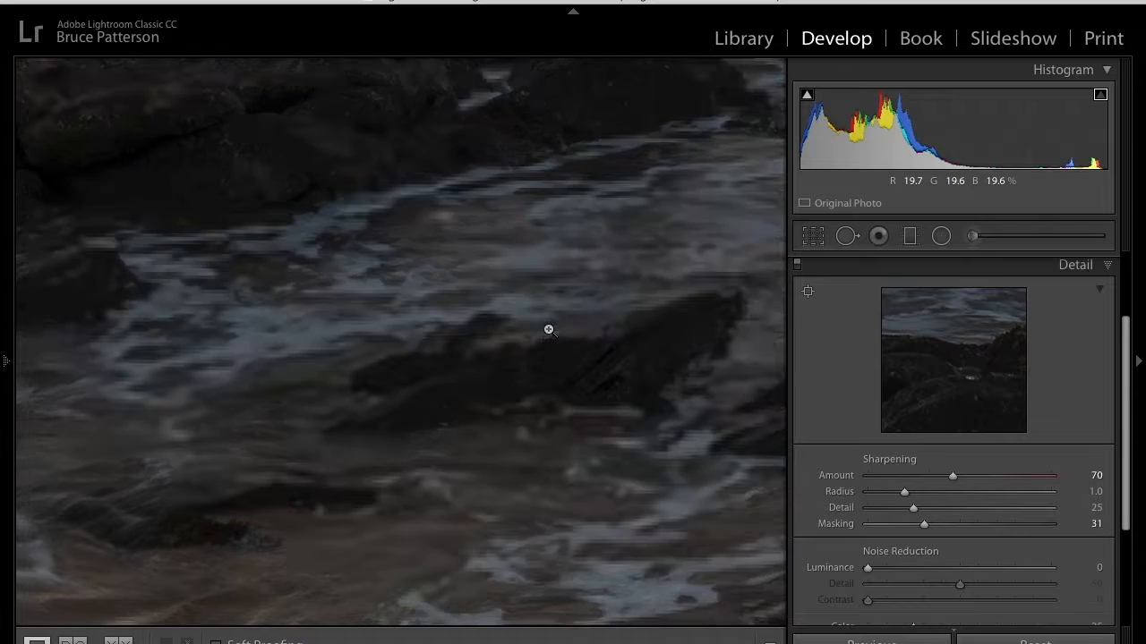
{"action": "left_click", "coordinate": [549, 331]}
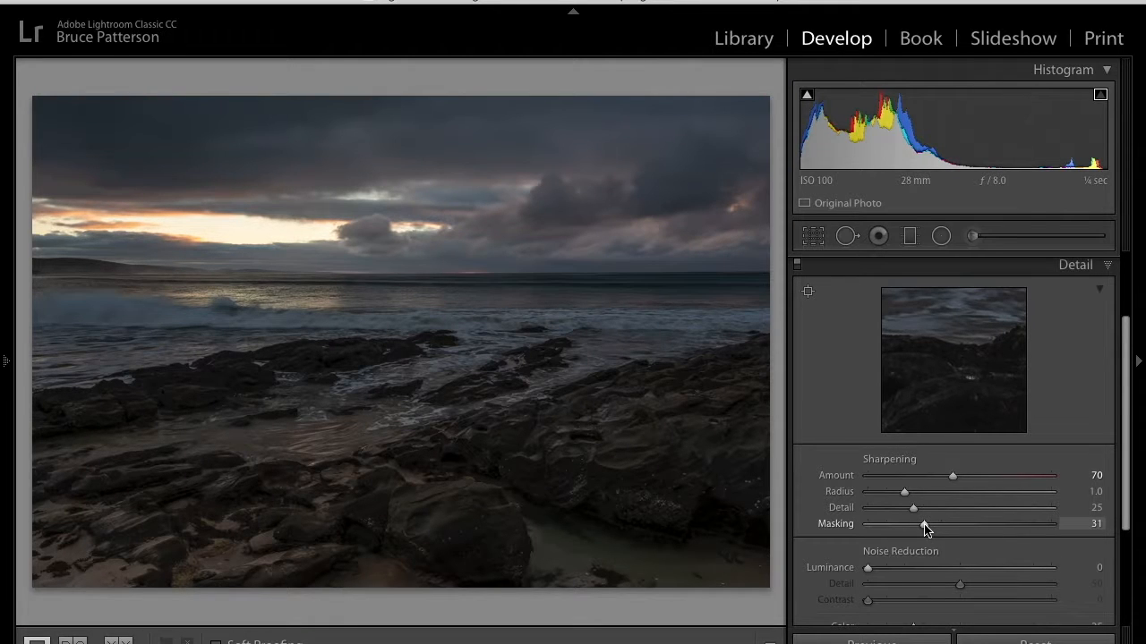
{"action": "left_click", "coordinate": [924, 525], "text": "alt"}
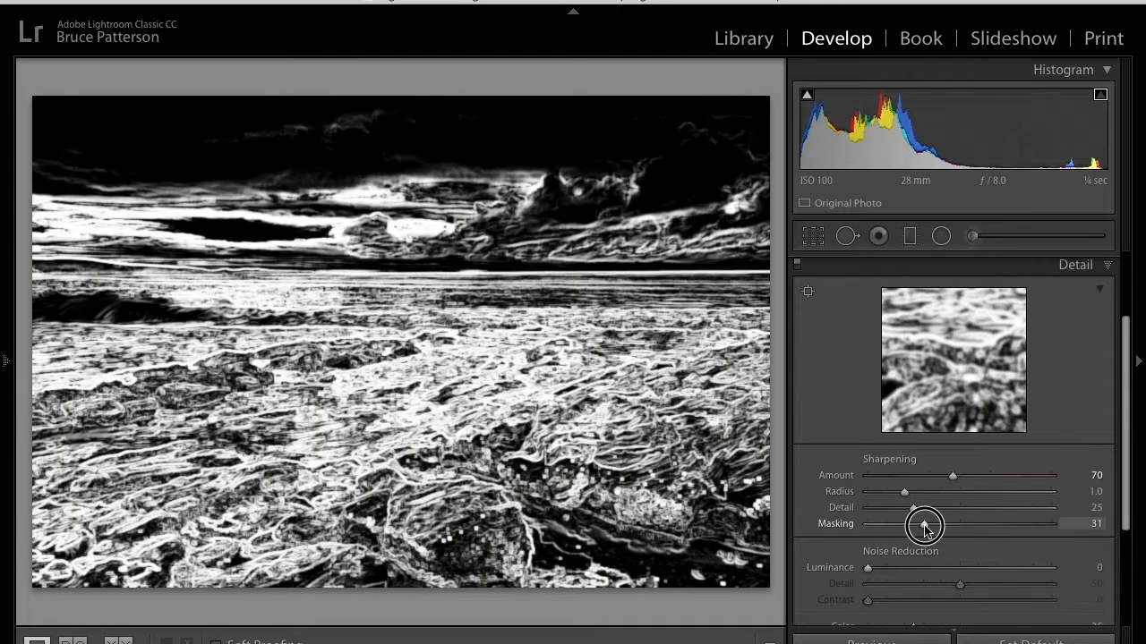
{"action": "left_click_drag", "start_coordinate": [925, 526], "coordinate": [924, 527]}
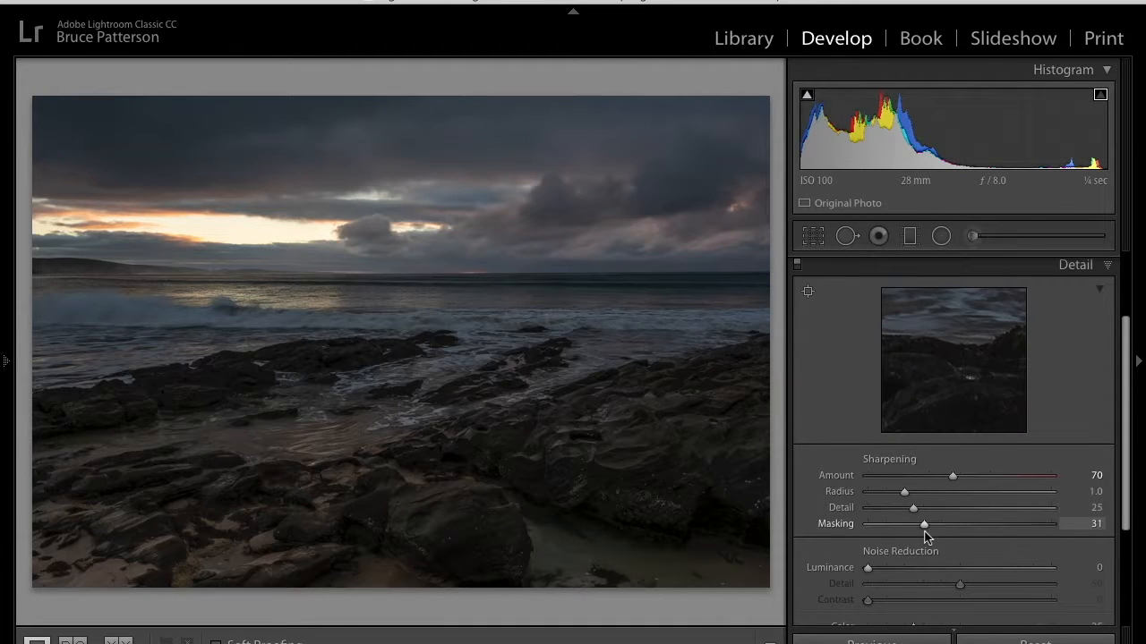
Set the luminance noise reduction to 28.
{"action": "left_click_drag", "start_coordinate": [872, 568], "coordinate": [921, 573]}
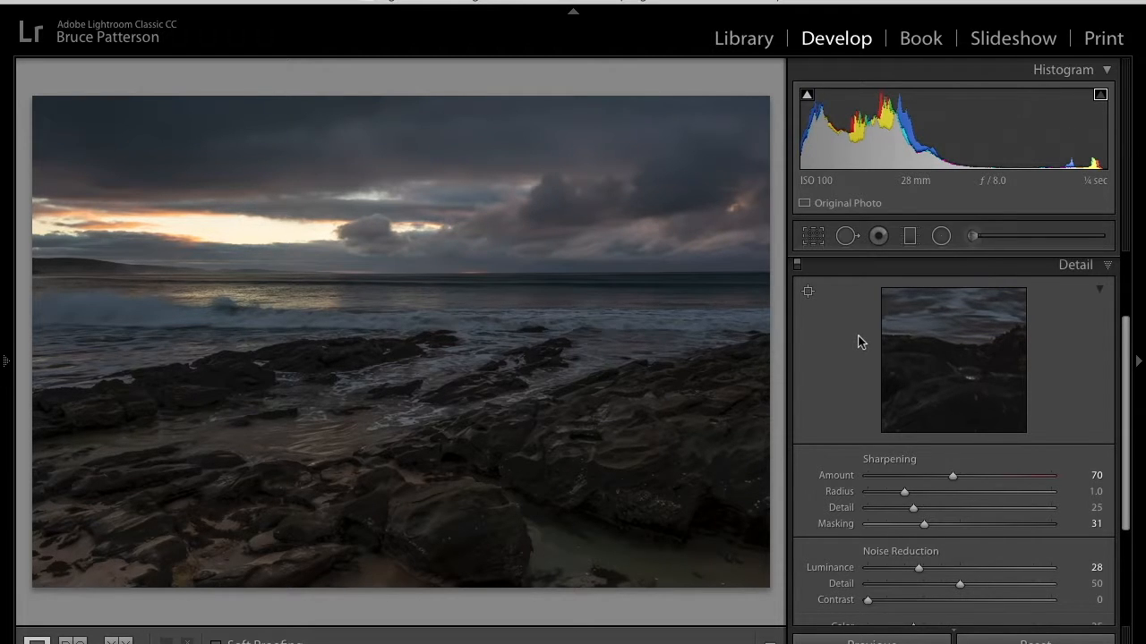
{"action": "scroll", "coordinate": [1032, 426], "scroll_direction": "up", "scroll_amount": 1}
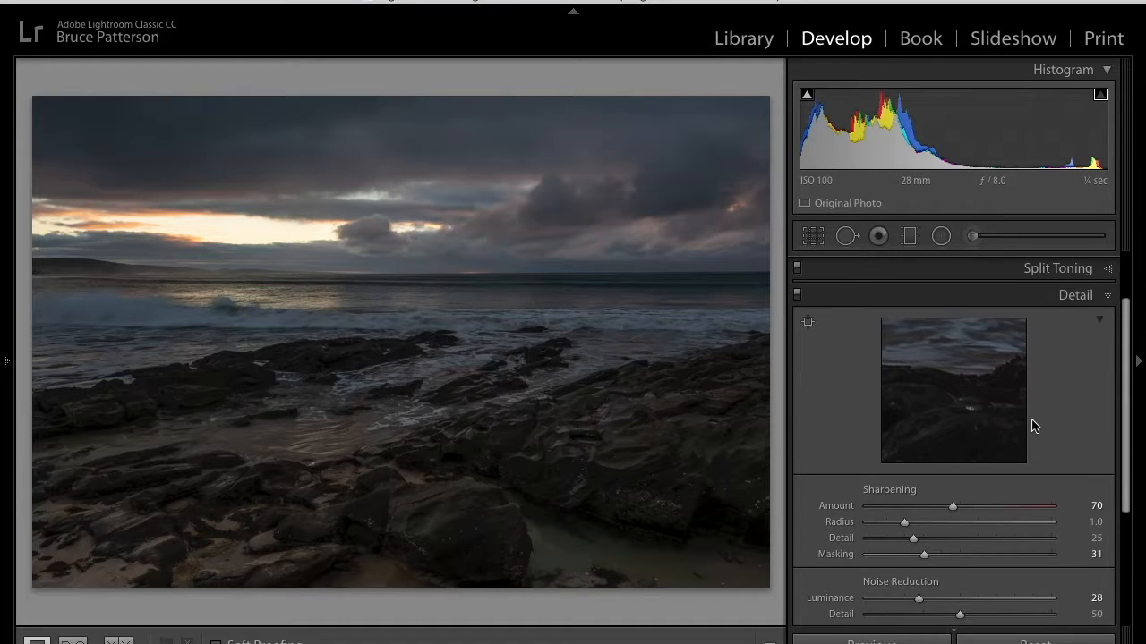
{"action": "scroll", "coordinate": [1032, 426], "scroll_direction": "down", "scroll_amount": 5}
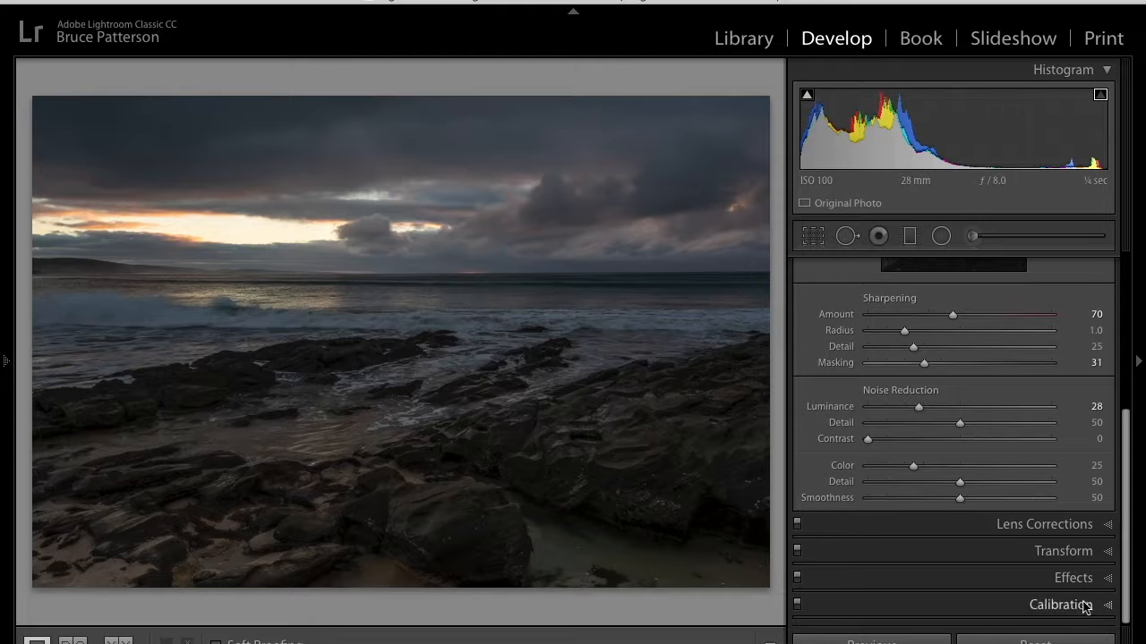
{"action": "scroll", "coordinate": [956, 312], "scroll_direction": "up", "scroll_amount": 3}
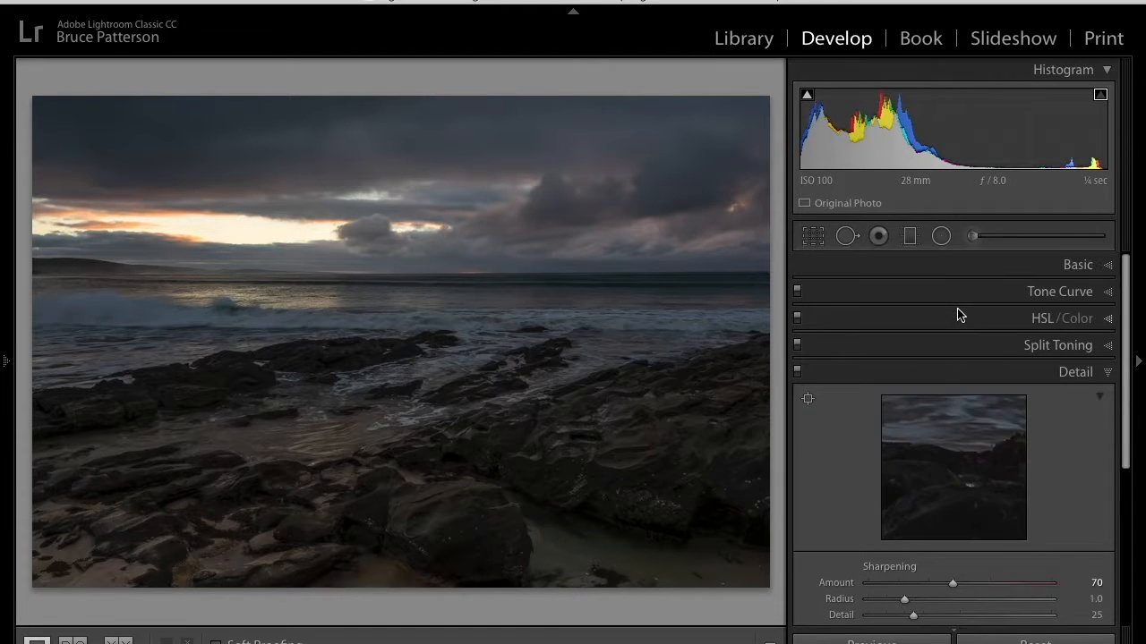
{"action": "left_click", "coordinate": [951, 370]}
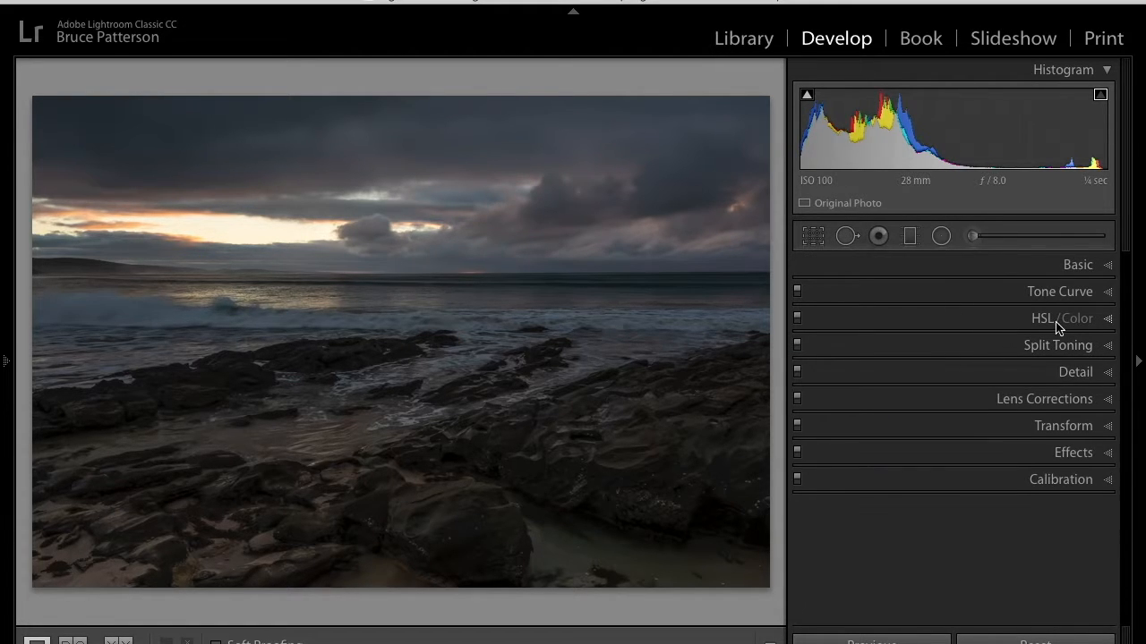
{"action": "left_click", "coordinate": [950, 320]}
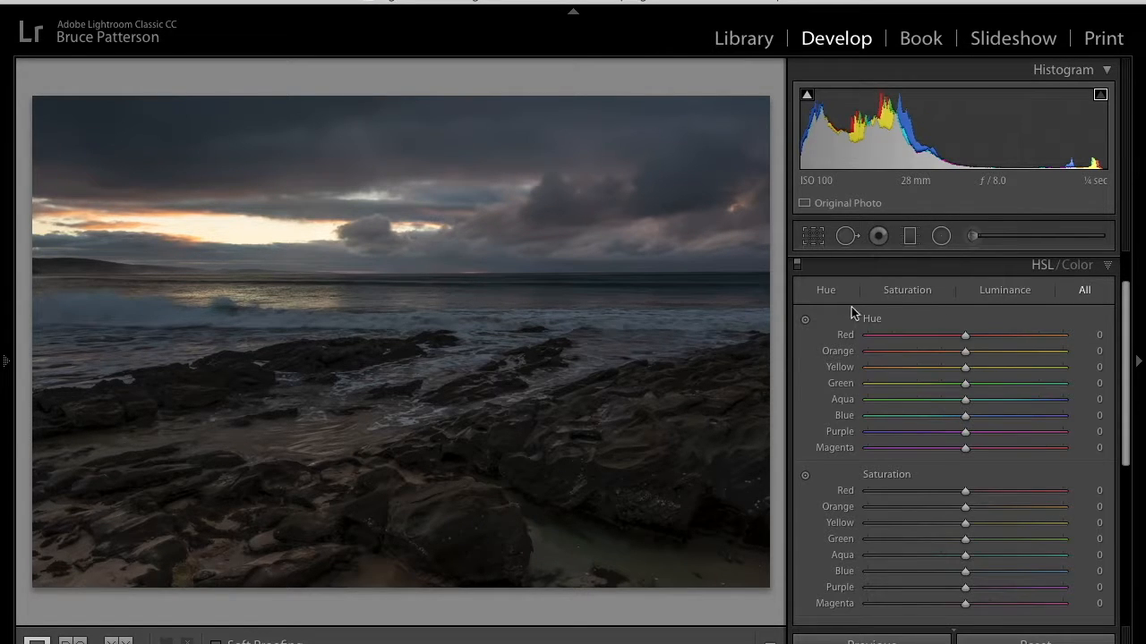
{"action": "left_click", "coordinate": [1019, 269]}
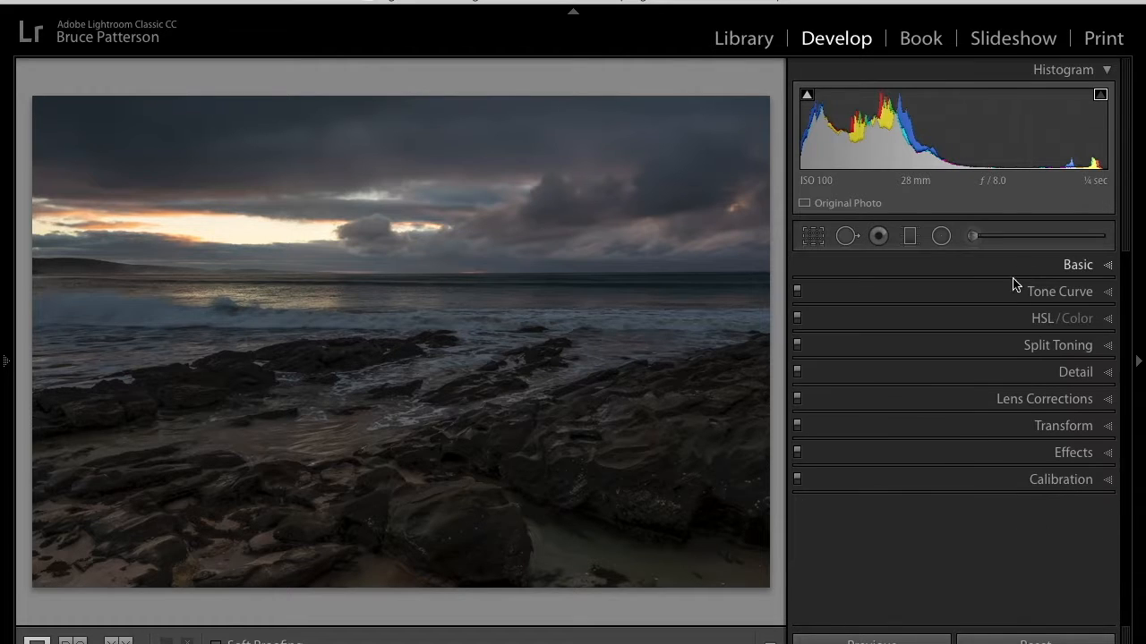
In the camera calibration, set the shadows tint to +5 and the red primary saturation to +11.
{"action": "left_click", "coordinate": [1041, 482]}
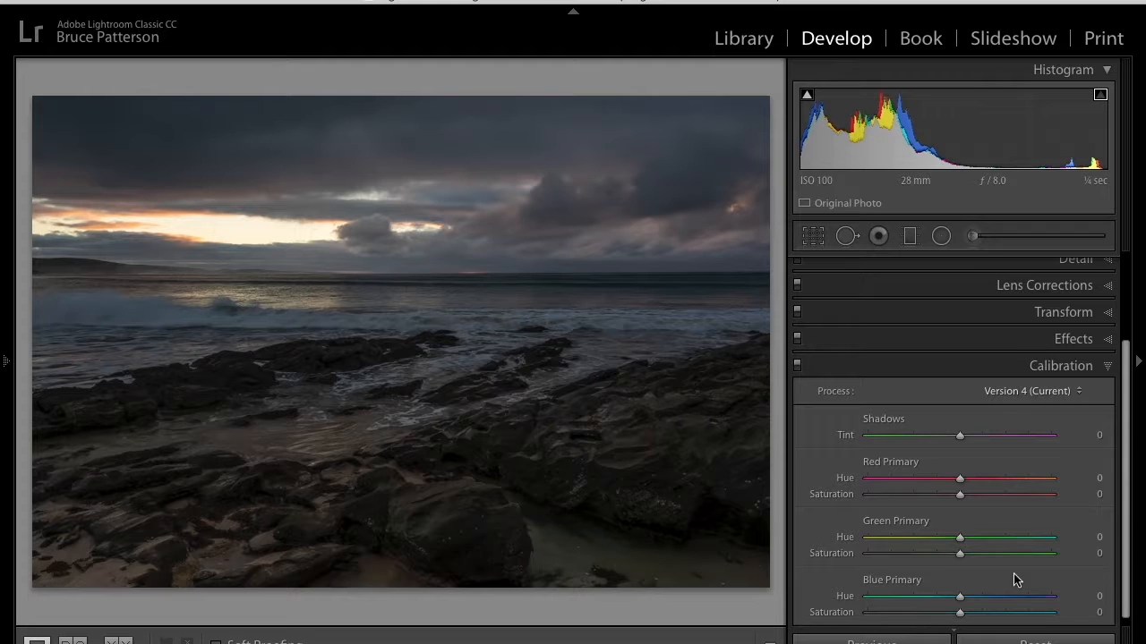
{"action": "left_click", "coordinate": [959, 437]}
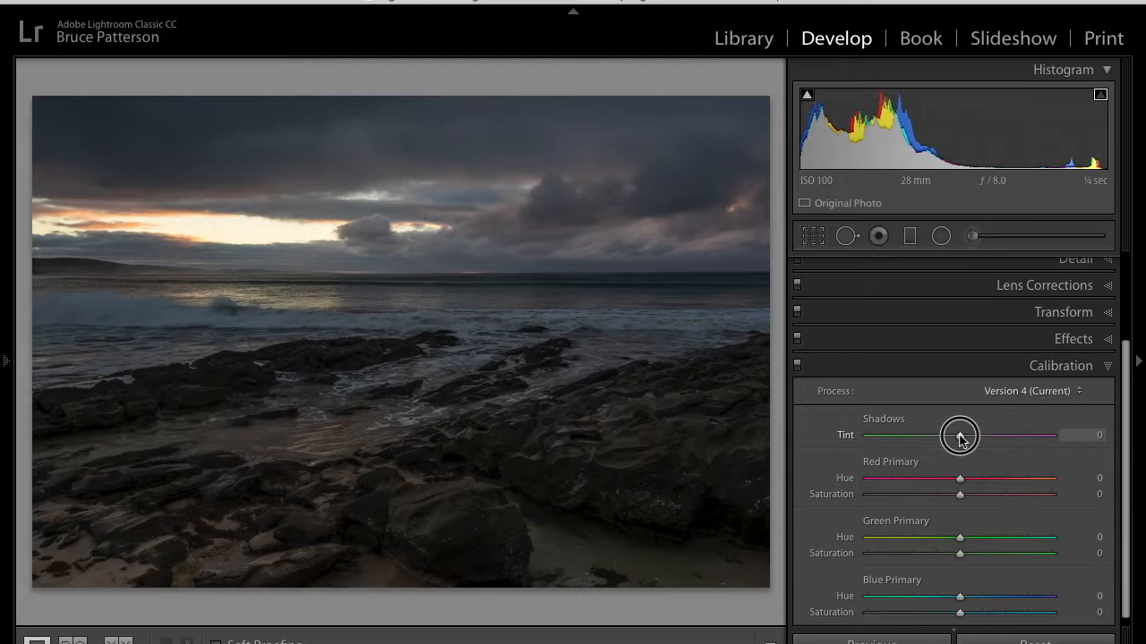
{"action": "mouse_move", "coordinate": [959, 437]}
{"action": "left_mouse_down"}
{"action": "mouse_move", "coordinate": [1054, 443]}
{"action": "mouse_move", "coordinate": [965, 444]}
{"action": "left_mouse_up"}
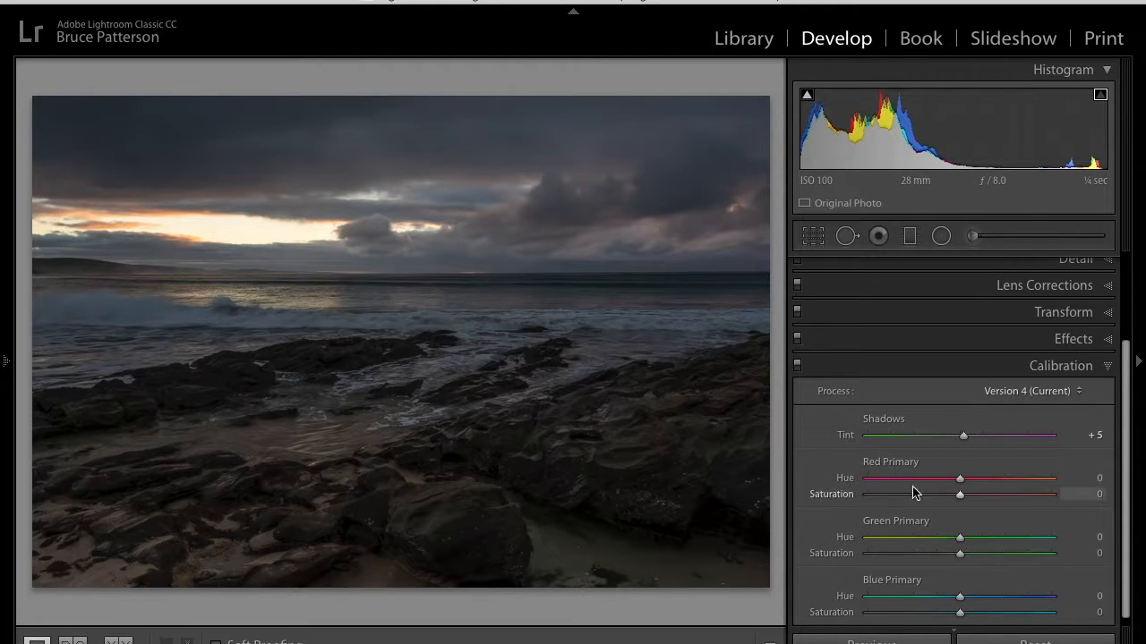
{"action": "left_click", "coordinate": [960, 496]}
{"action": "mouse_move", "coordinate": [959, 498]}
{"action": "left_mouse_down"}
{"action": "mouse_move", "coordinate": [1059, 507]}
{"action": "mouse_move", "coordinate": [969, 500]}
{"action": "left_mouse_up"}
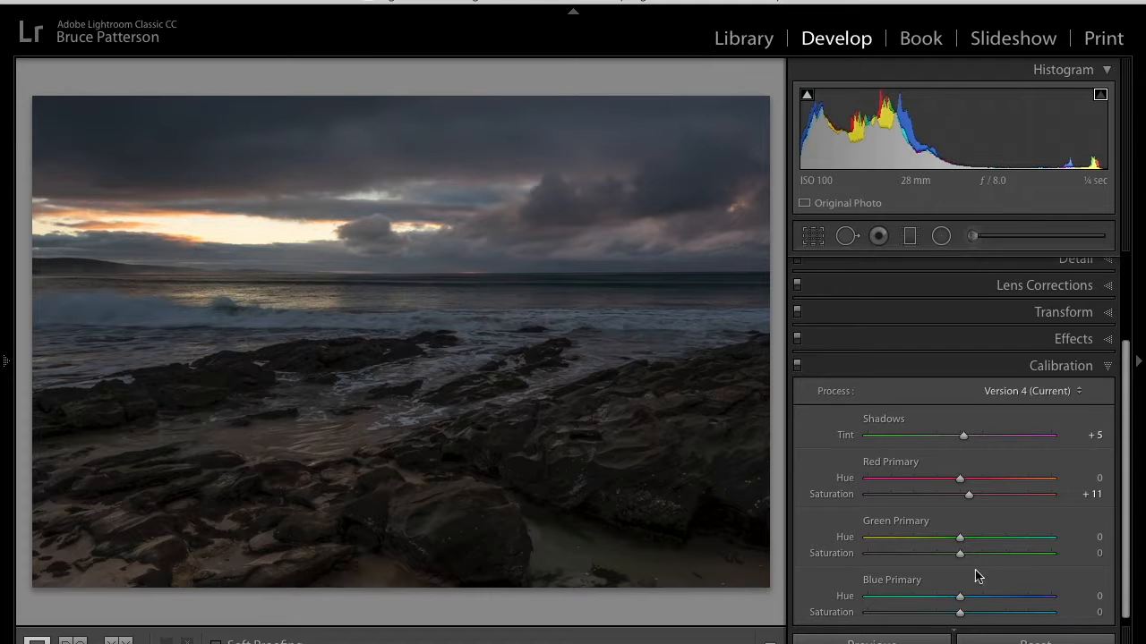
Set the calibration's green primary saturation to +10 and blue primary saturation to +3, comparing the photo with the calibration switched off.
{"action": "mouse_move", "coordinate": [963, 559]}
{"action": "left_mouse_down"}
{"action": "mouse_move", "coordinate": [1063, 572]}
{"action": "mouse_move", "coordinate": [971, 558]}
{"action": "left_mouse_up"}
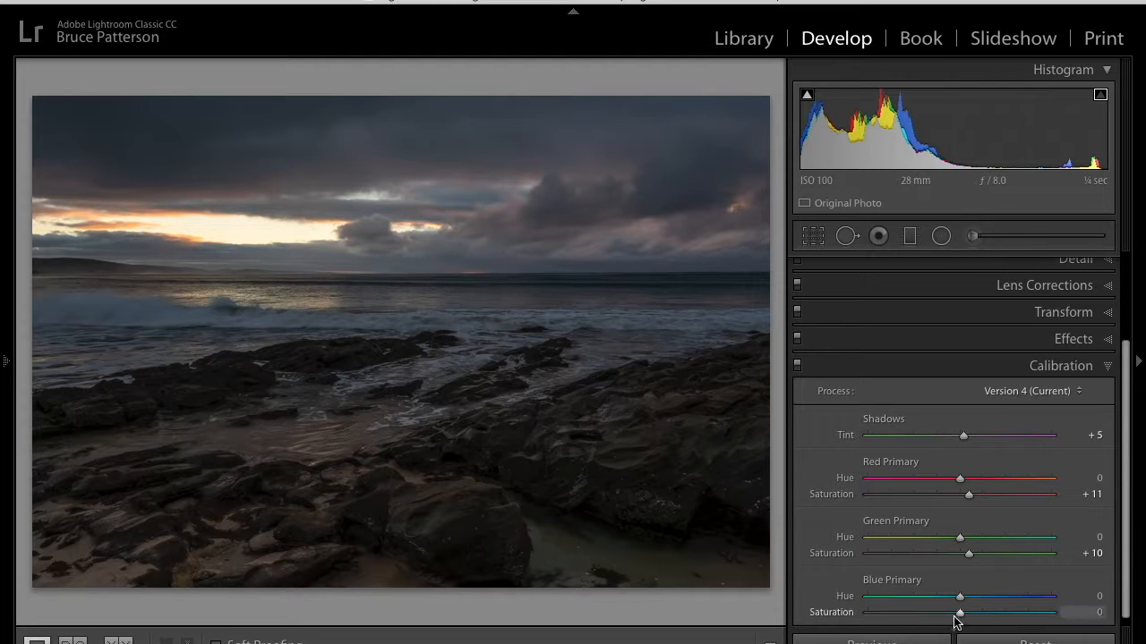
{"action": "mouse_move", "coordinate": [963, 614]}
{"action": "left_mouse_down"}
{"action": "mouse_move", "coordinate": [1059, 614]}
{"action": "mouse_move", "coordinate": [1072, 629]}
{"action": "mouse_move", "coordinate": [962, 614]}
{"action": "left_mouse_up"}
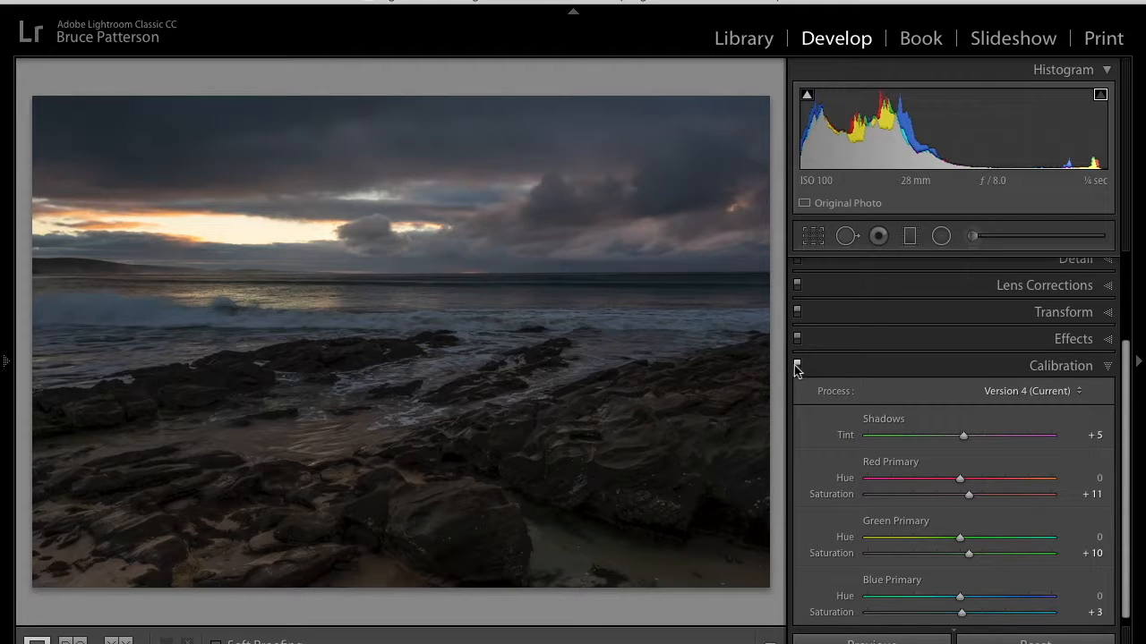
{"action": "left_click", "coordinate": [796, 367]}
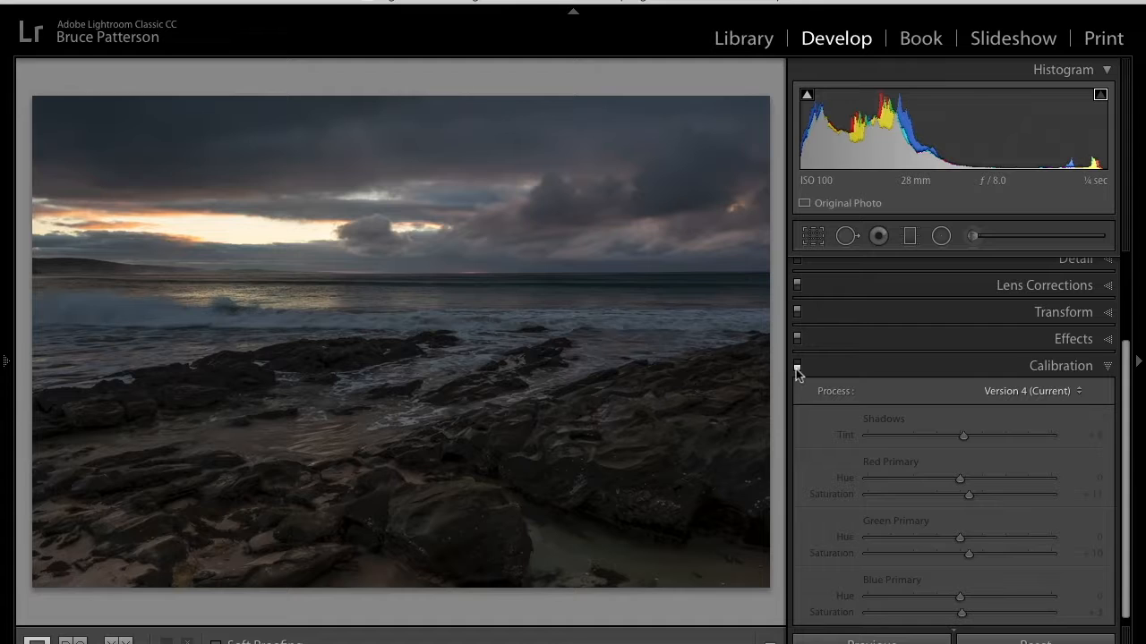
{"action": "left_click", "coordinate": [796, 374]}
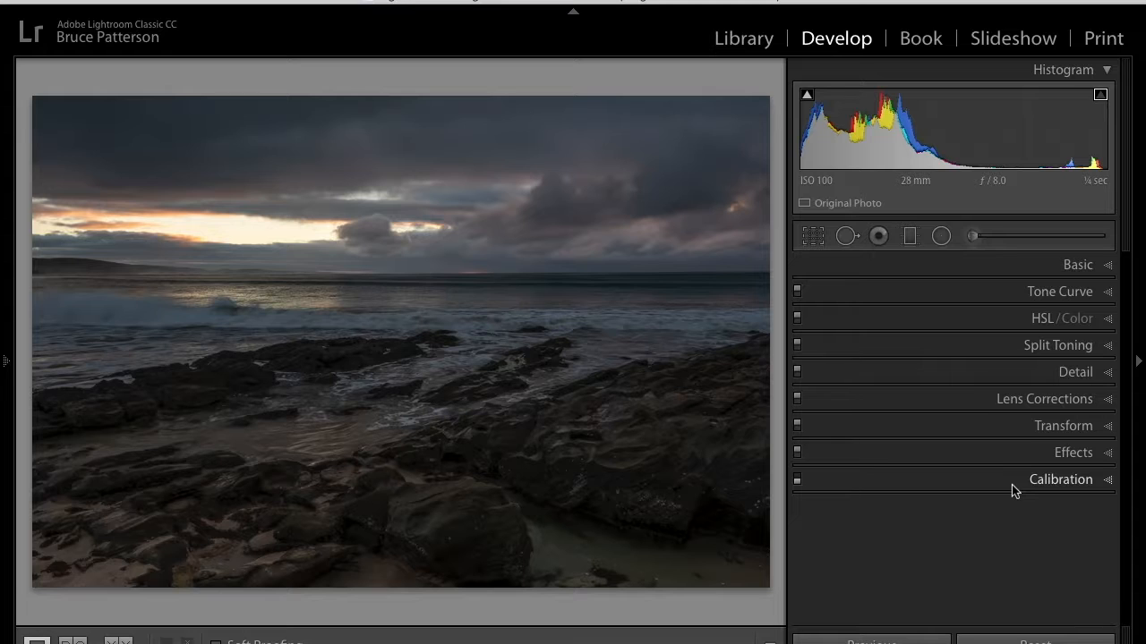
Apply the Adobe Landscape profile to the photo, comparing it with Adobe Color.
{"action": "left_click", "coordinate": [1048, 263]}
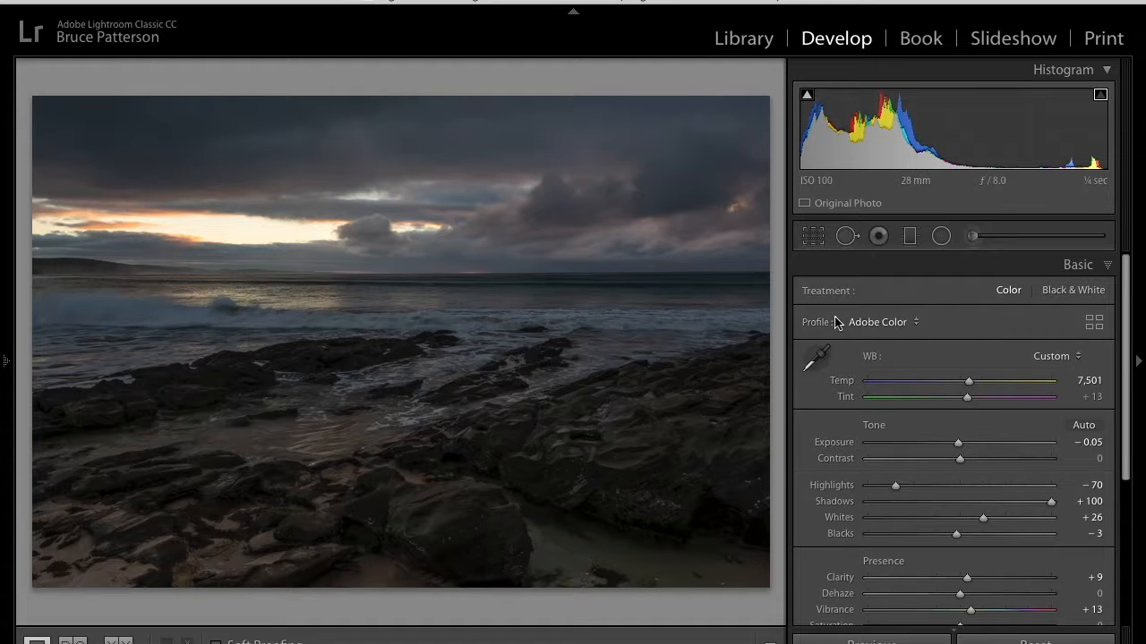
{"action": "left_click", "coordinate": [918, 324]}
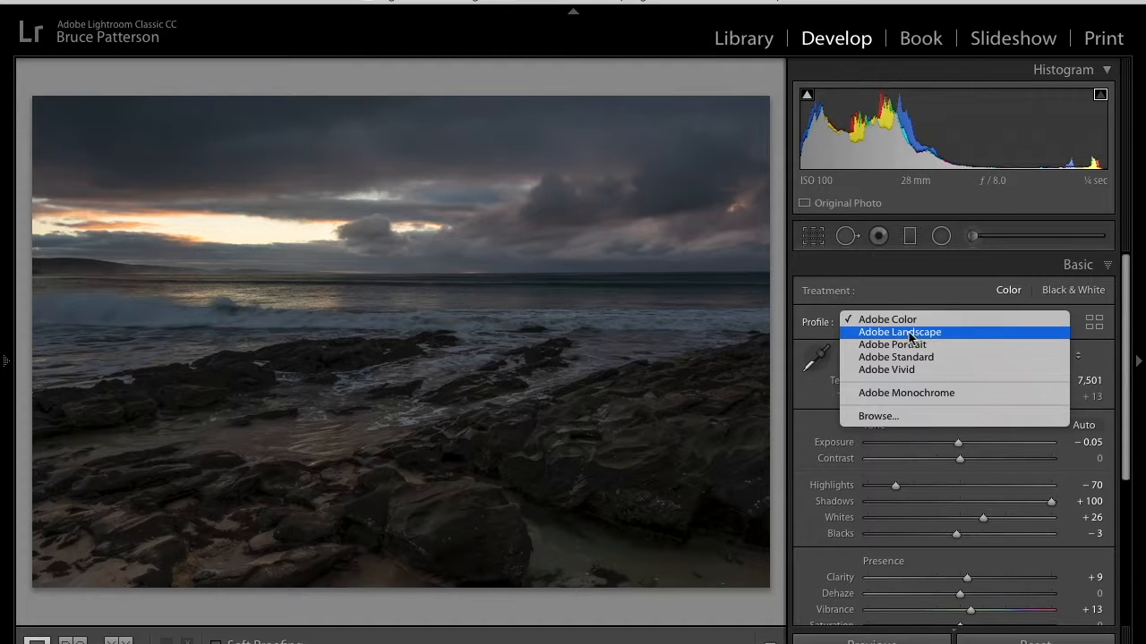
{"action": "left_click", "coordinate": [909, 333]}
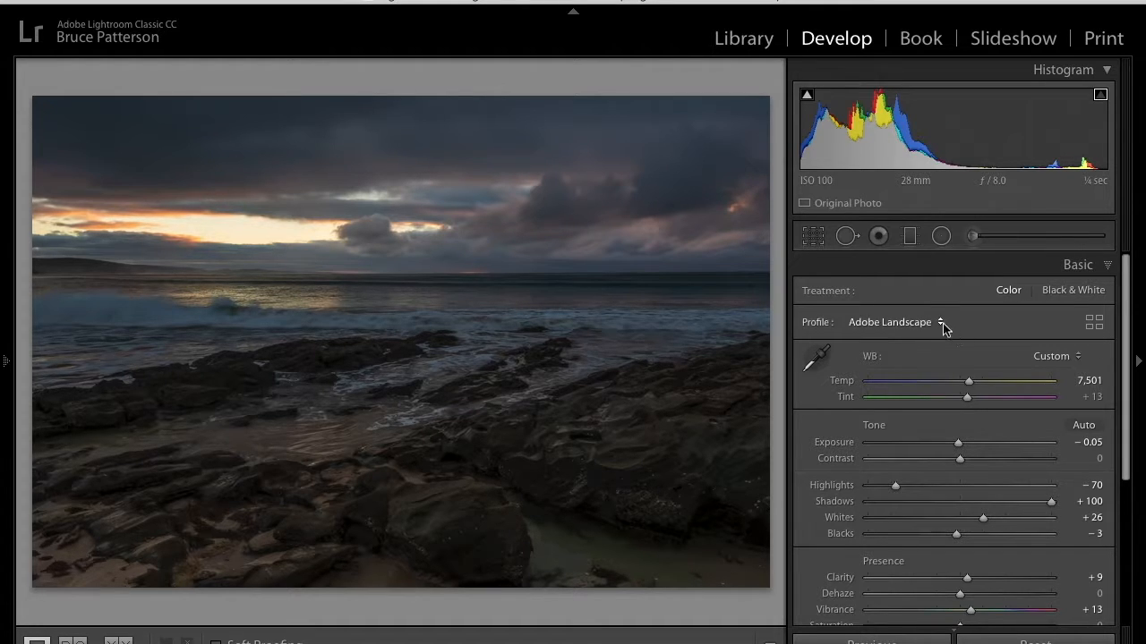
{"action": "left_click", "coordinate": [942, 323]}
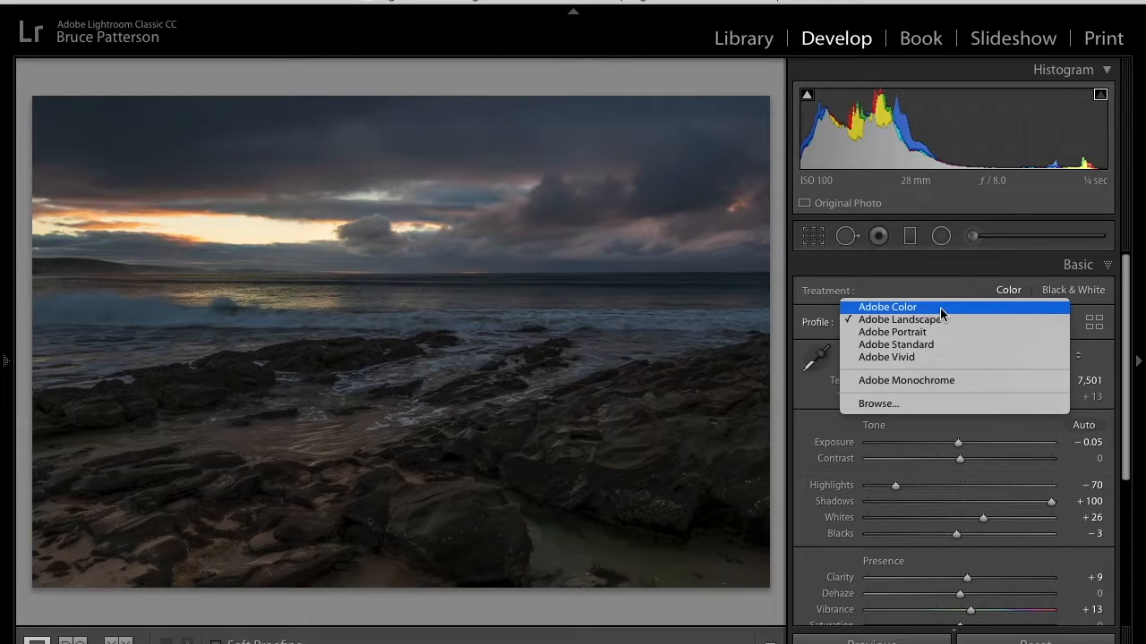
{"action": "left_click", "coordinate": [940, 308]}
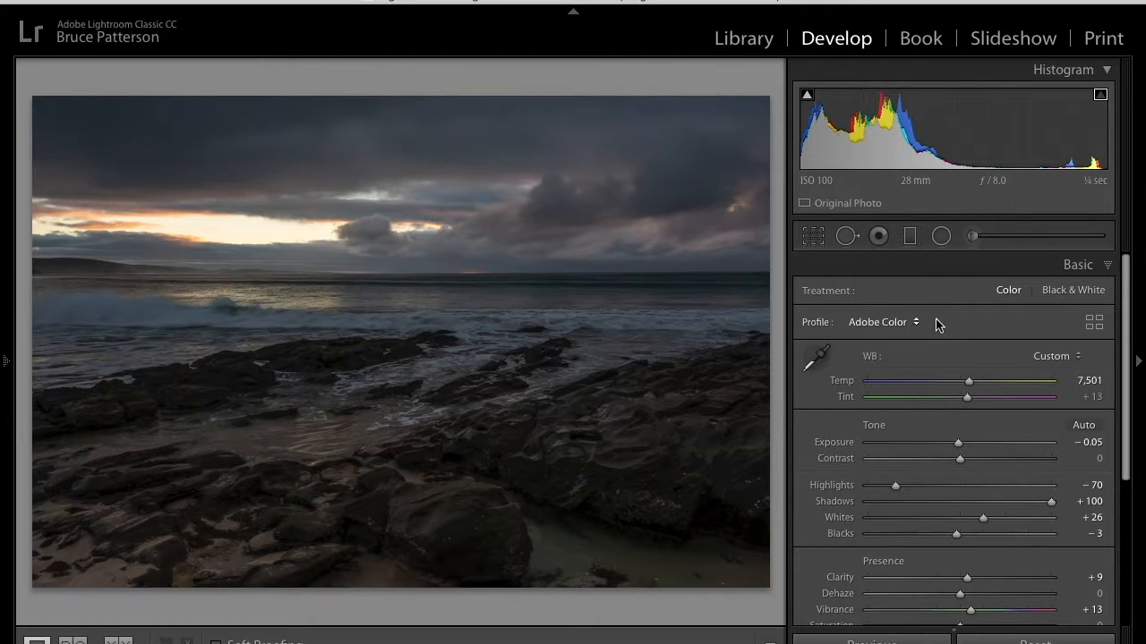
{"action": "left_click", "coordinate": [918, 324]}
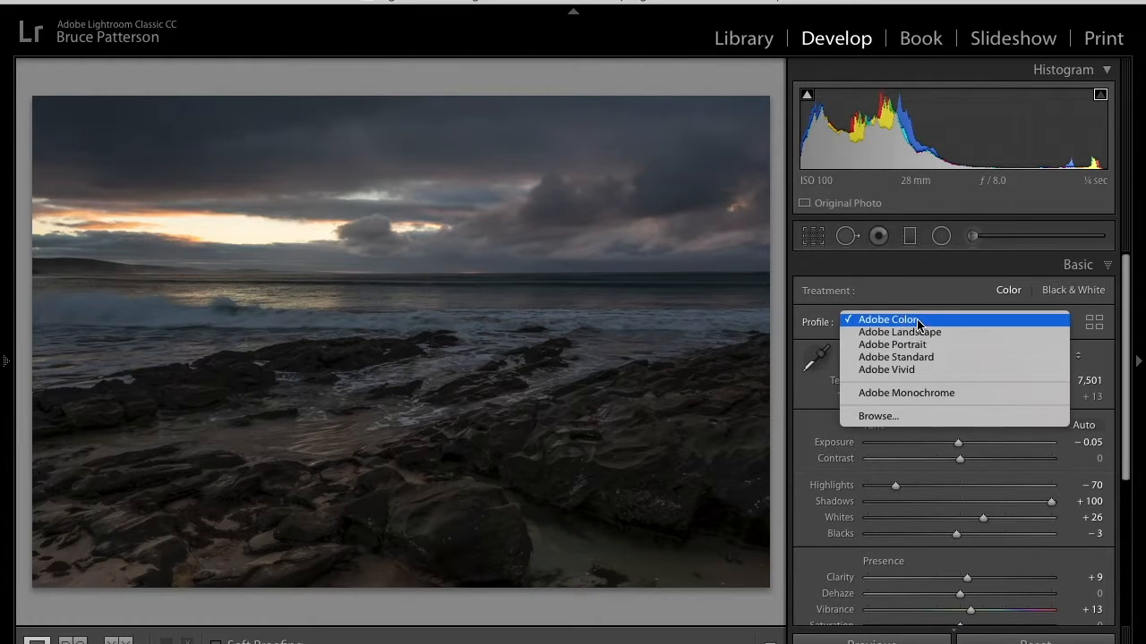
{"action": "left_click", "coordinate": [918, 333]}
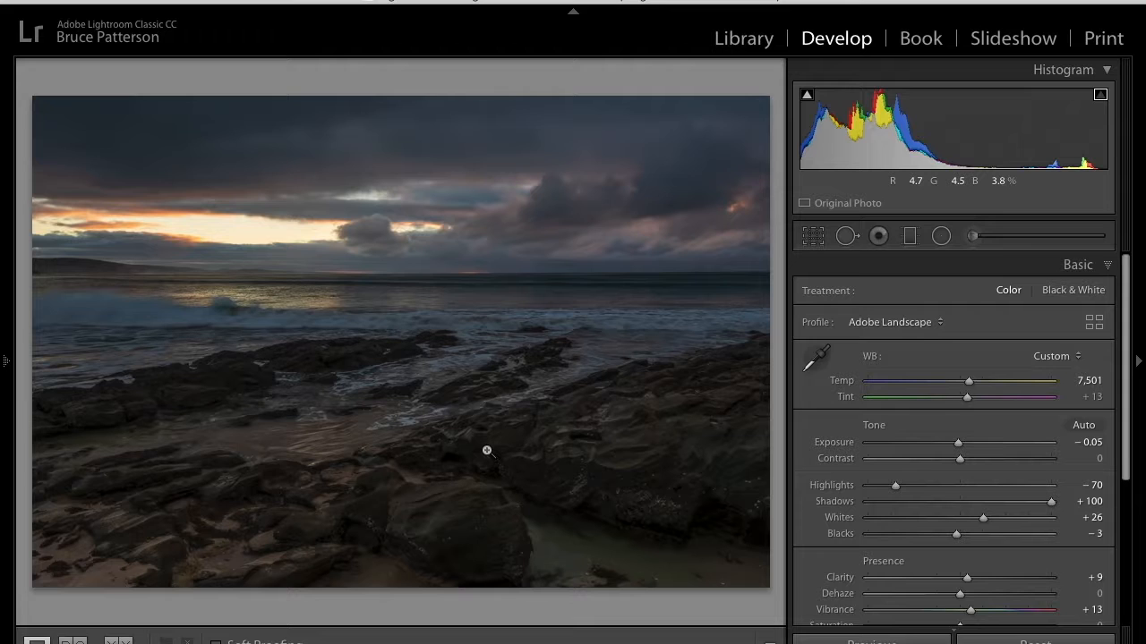
Add a graduated filter over the sky down to the horizon with exposure 0.20, temperature −4 and a slightly raised tint.
{"action": "left_click", "coordinate": [912, 236]}
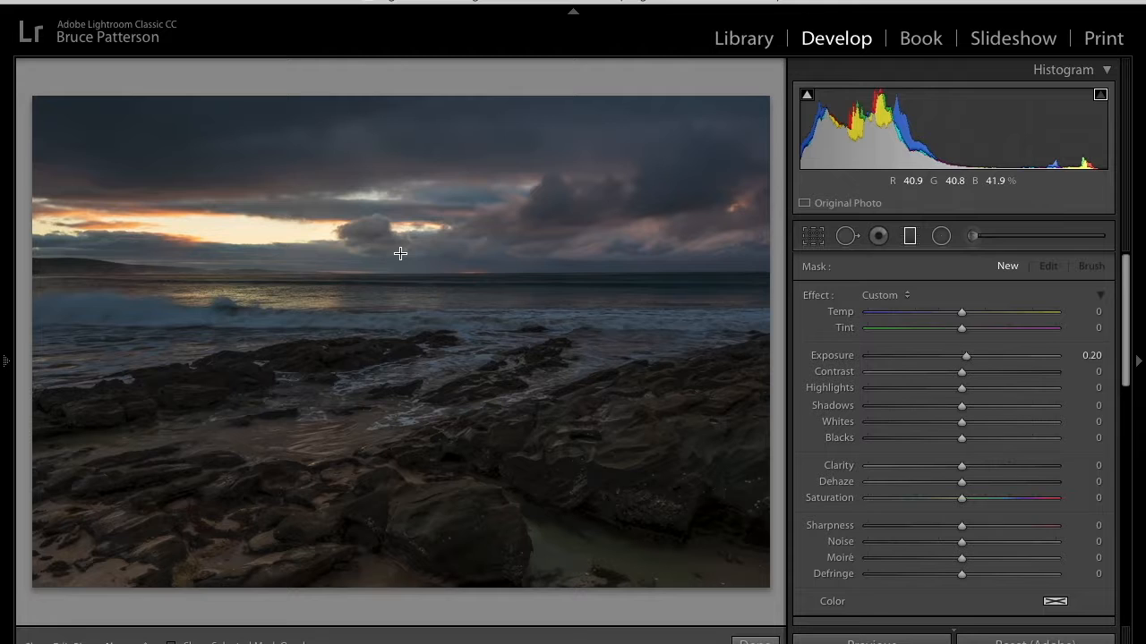
{"action": "left_click_drag", "start_coordinate": [402, 236], "coordinate": [398, 275]}
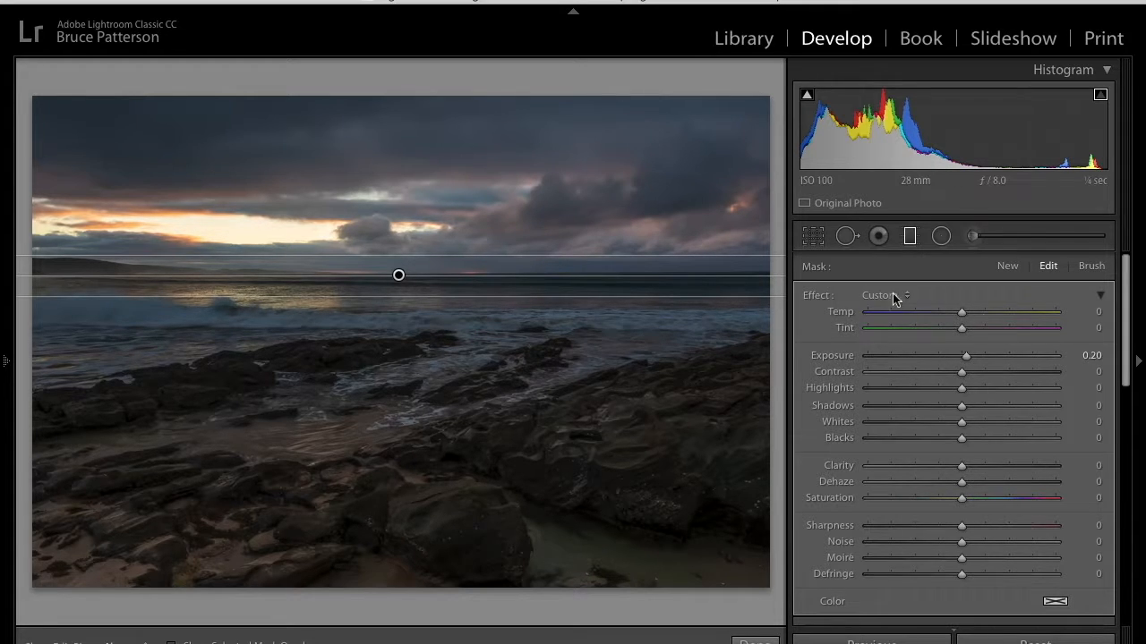
{"action": "left_click_drag", "start_coordinate": [962, 313], "coordinate": [958, 314]}
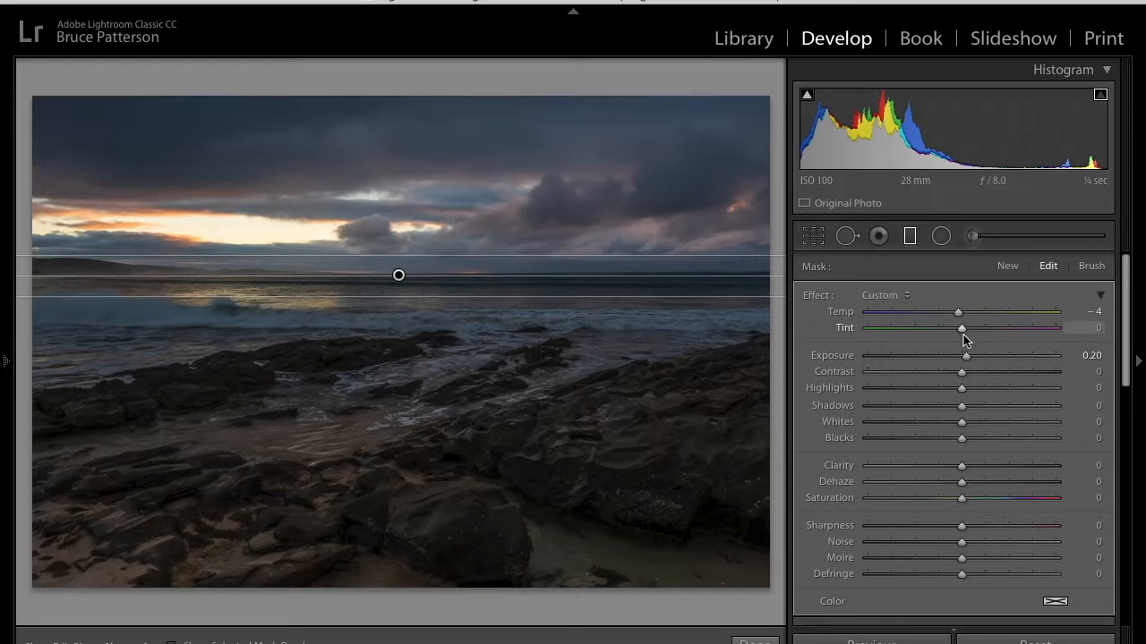
{"action": "left_click_drag", "start_coordinate": [963, 331], "coordinate": [965, 331]}
Add a new diagonal graduated filter over the lower-right foreground rocks and angle it along their edge.
{"action": "left_click", "coordinate": [1007, 267]}
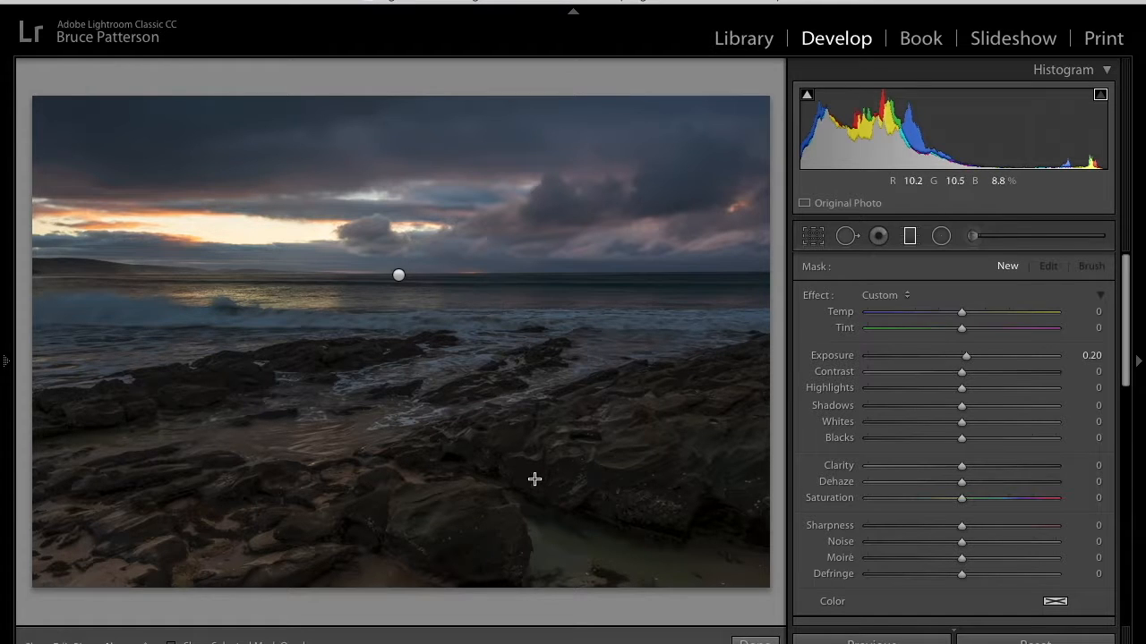
{"action": "left_click_drag", "start_coordinate": [535, 479], "coordinate": [491, 430]}
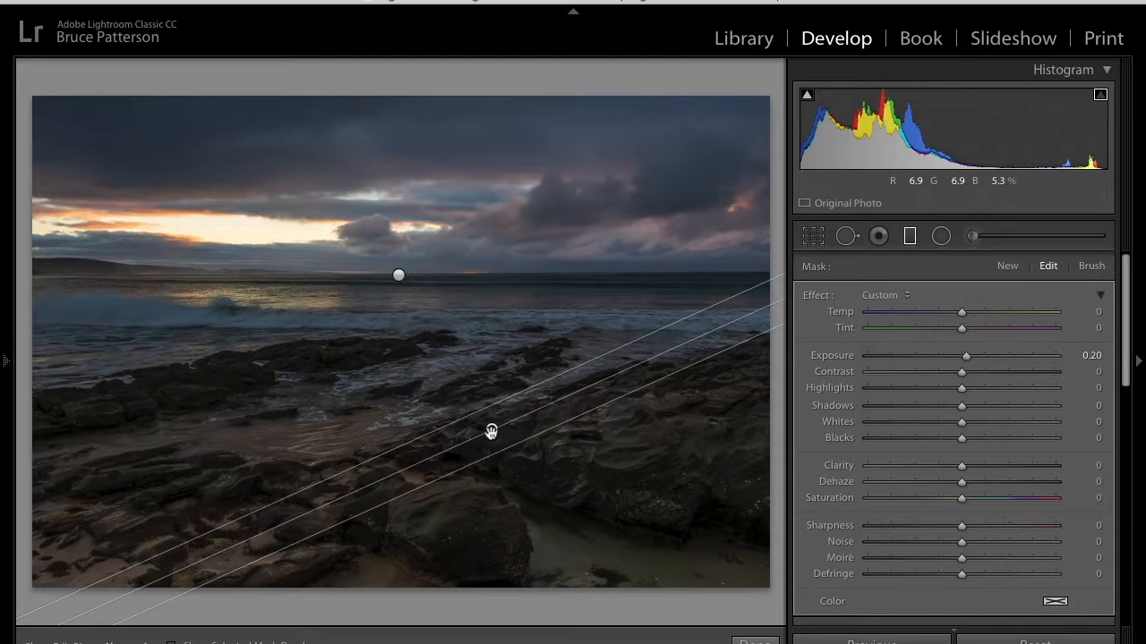
{"action": "left_click_drag", "start_coordinate": [663, 356], "coordinate": [664, 359]}
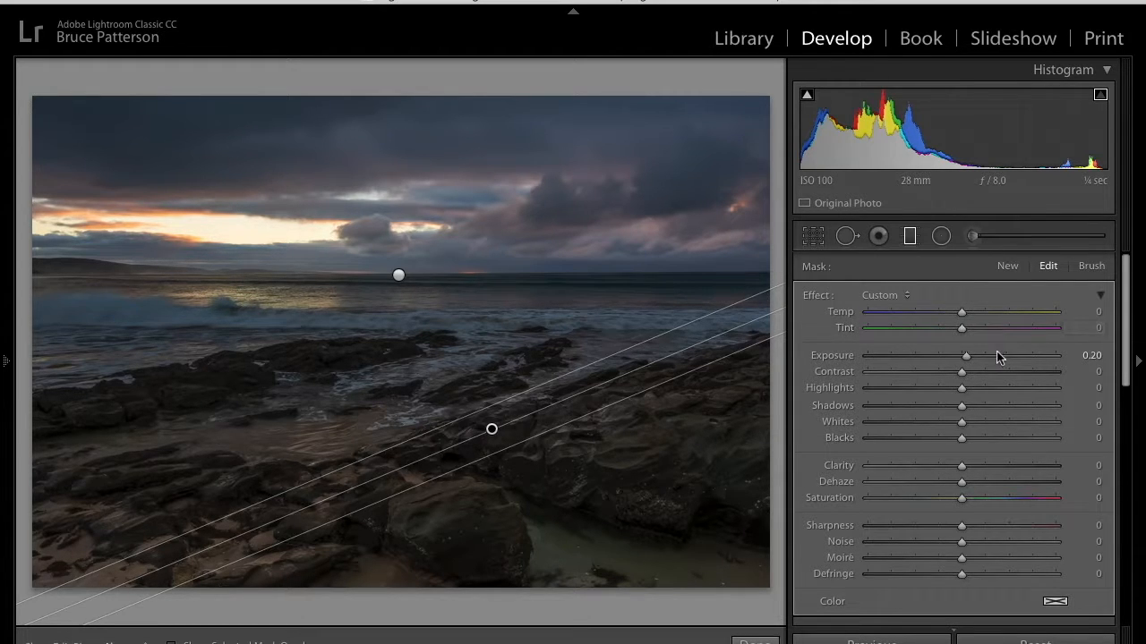
Set the lower-right rocks filter to exposure 0.40, shadows 21 and clarity 20, comparing the photo with the graduated filters off and on.
{"action": "left_click", "coordinate": [966, 357]}
{"action": "left_click_drag", "start_coordinate": [966, 357], "coordinate": [971, 359]}
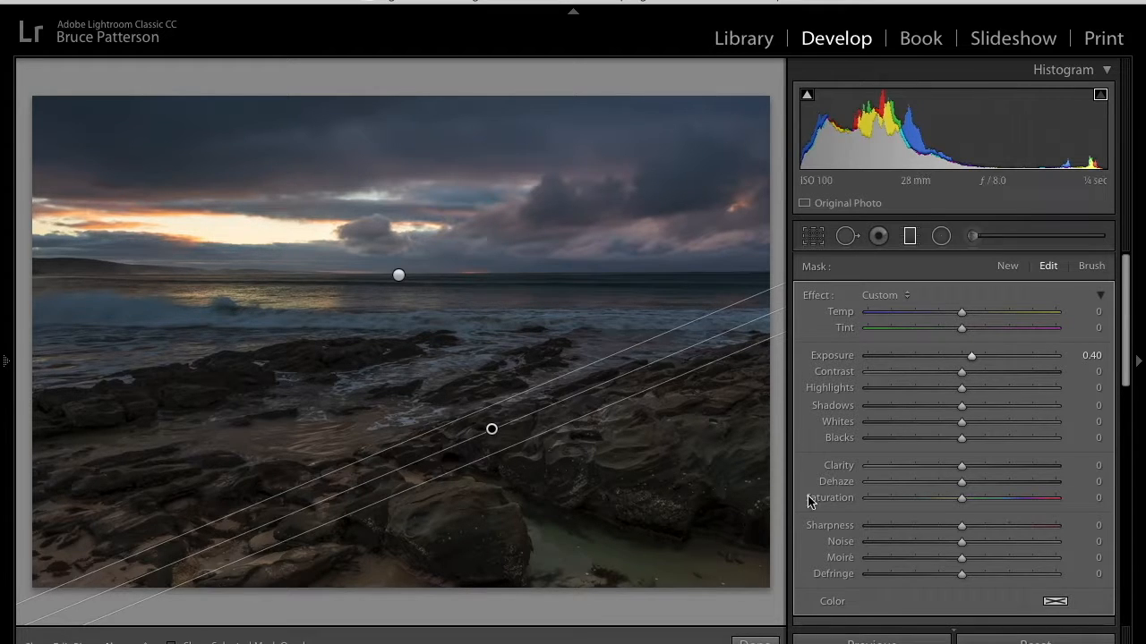
{"action": "left_click_drag", "start_coordinate": [963, 410], "coordinate": [983, 413]}
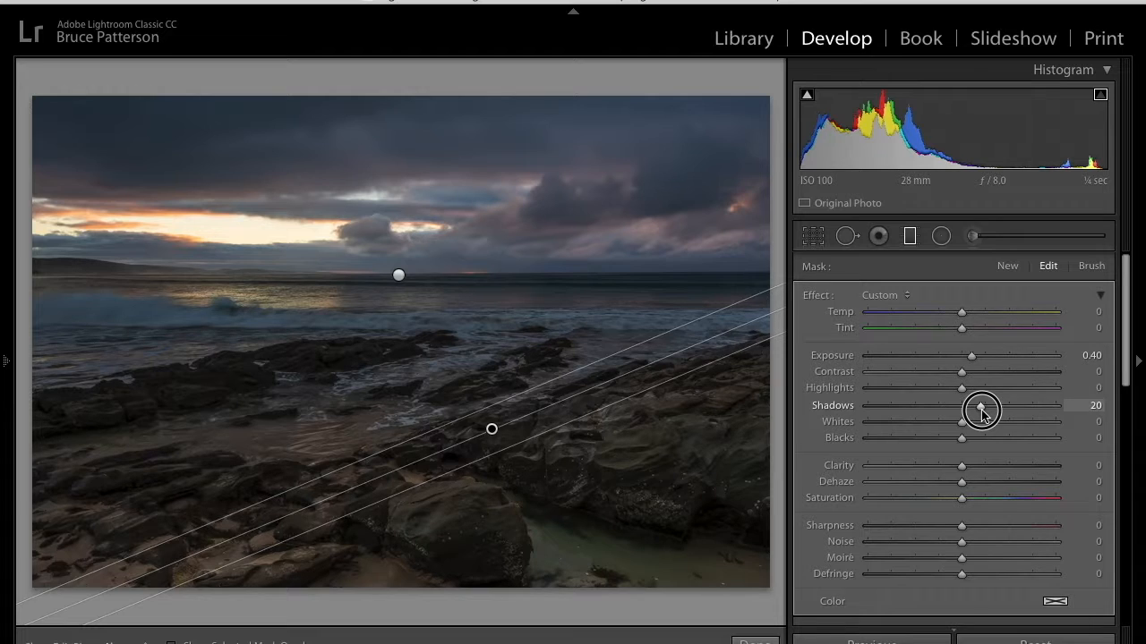
{"action": "left_click_drag", "start_coordinate": [982, 412], "coordinate": [984, 412]}
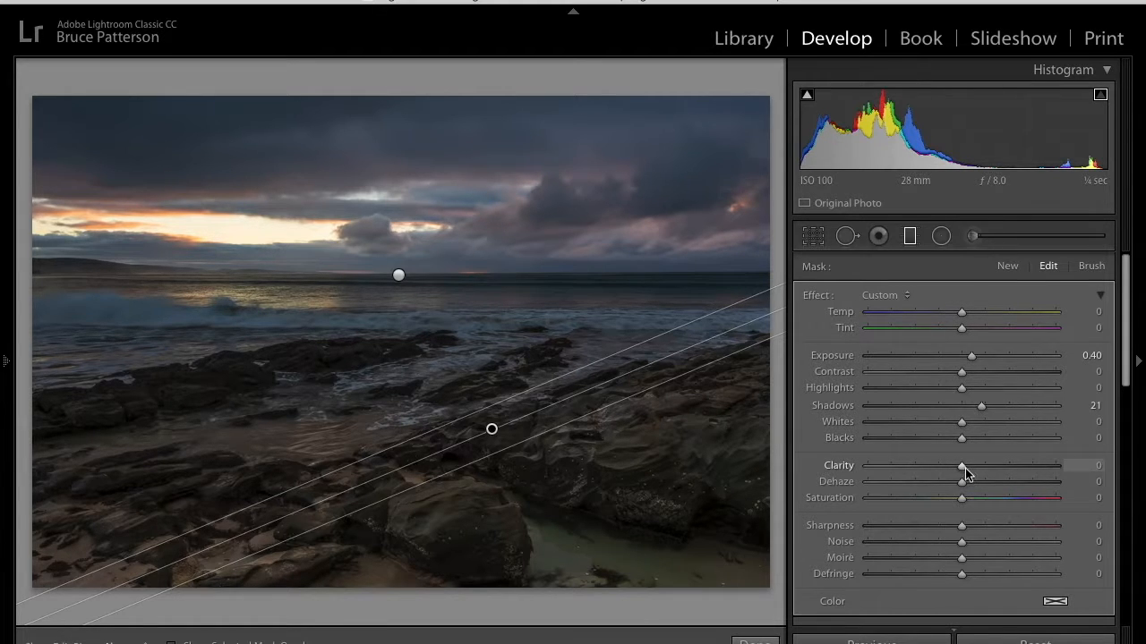
{"action": "left_click_drag", "start_coordinate": [964, 470], "coordinate": [983, 467]}
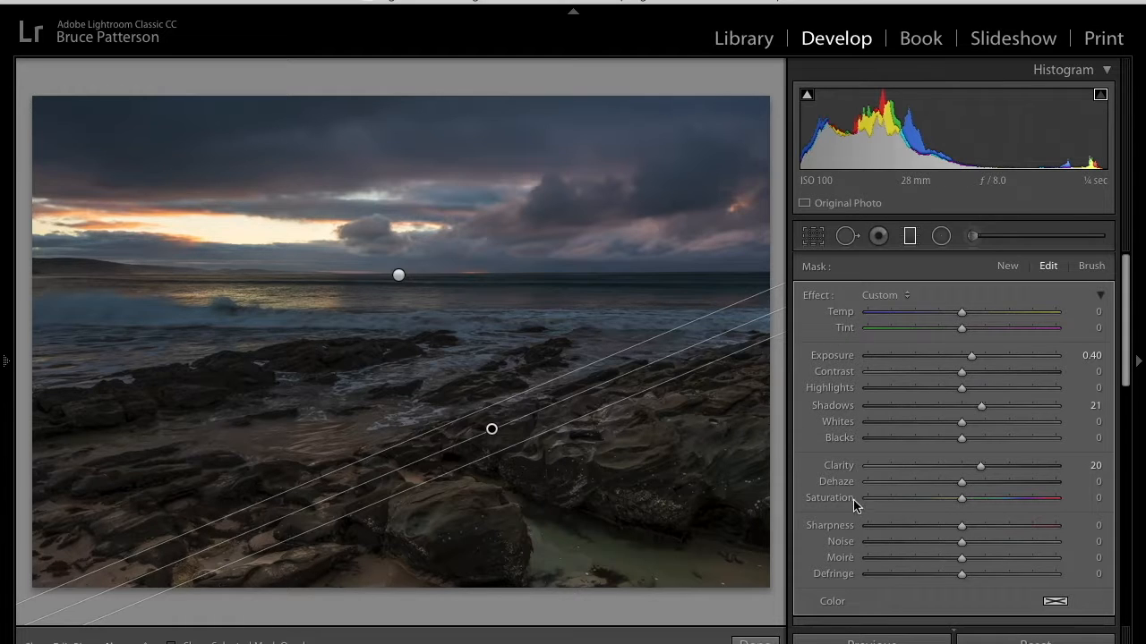
{"action": "scroll", "coordinate": [848, 484], "scroll_direction": "down", "scroll_amount": 5}
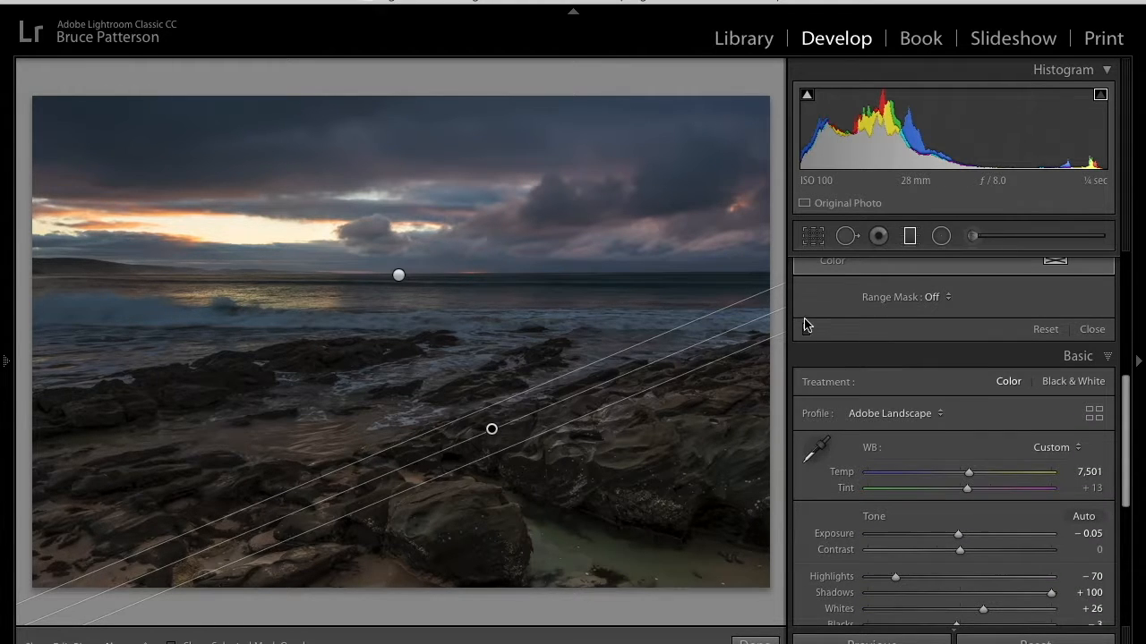
{"action": "left_click", "coordinate": [807, 330]}
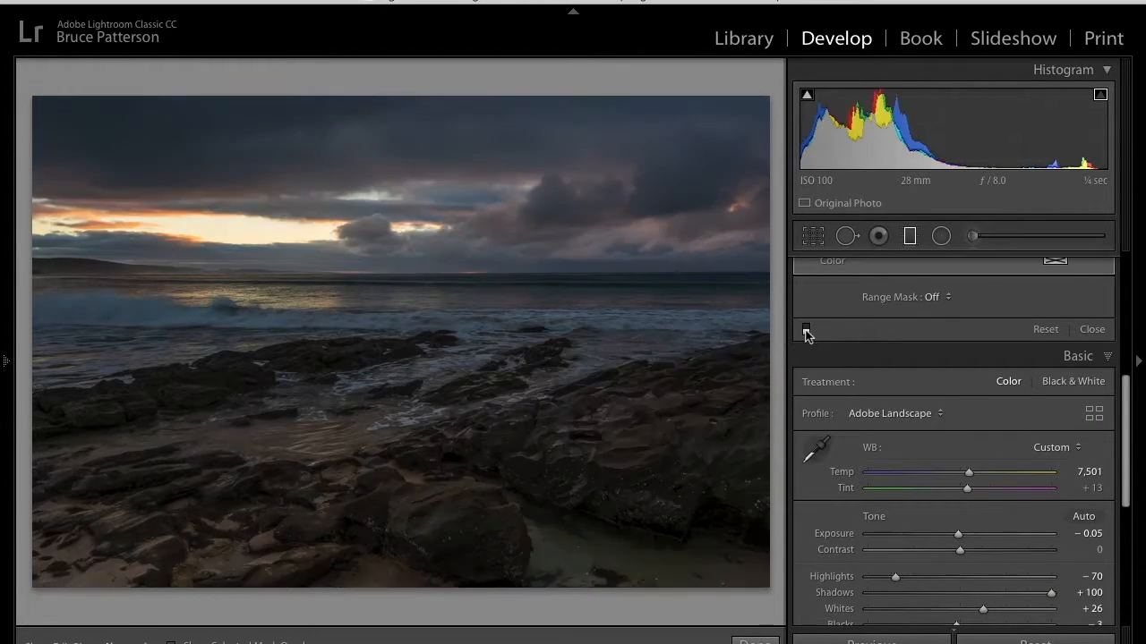
{"action": "left_click", "coordinate": [806, 330]}
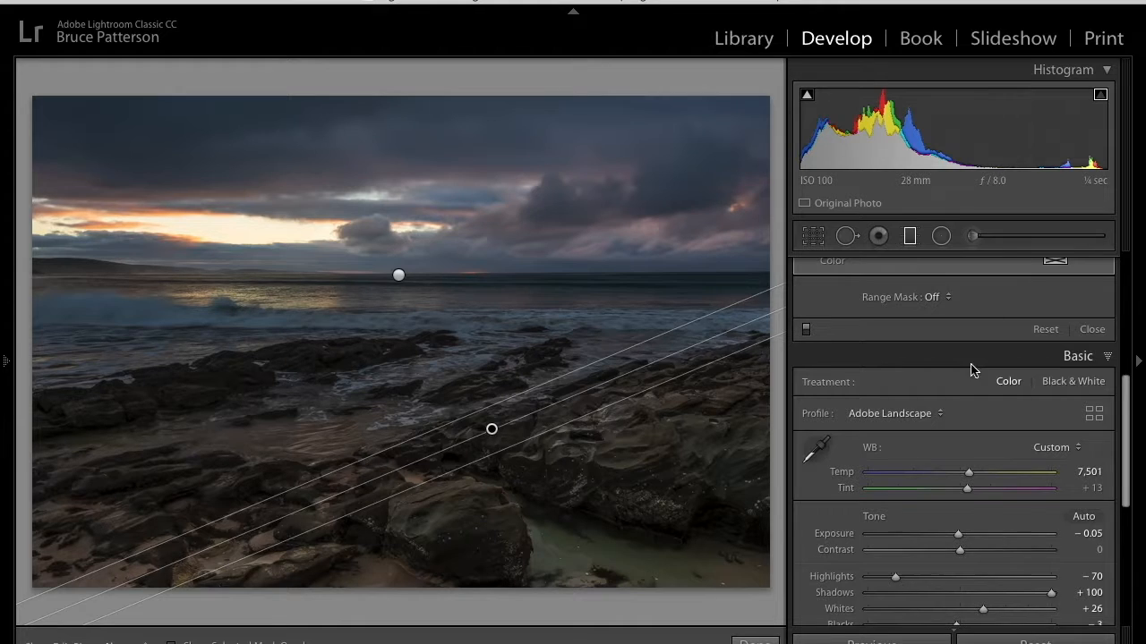
Add another diagonal graduated filter with exposure 0.20 over the lower-left foreground rocks and sand.
{"action": "scroll", "coordinate": [974, 371], "scroll_direction": "up", "scroll_amount": 6}
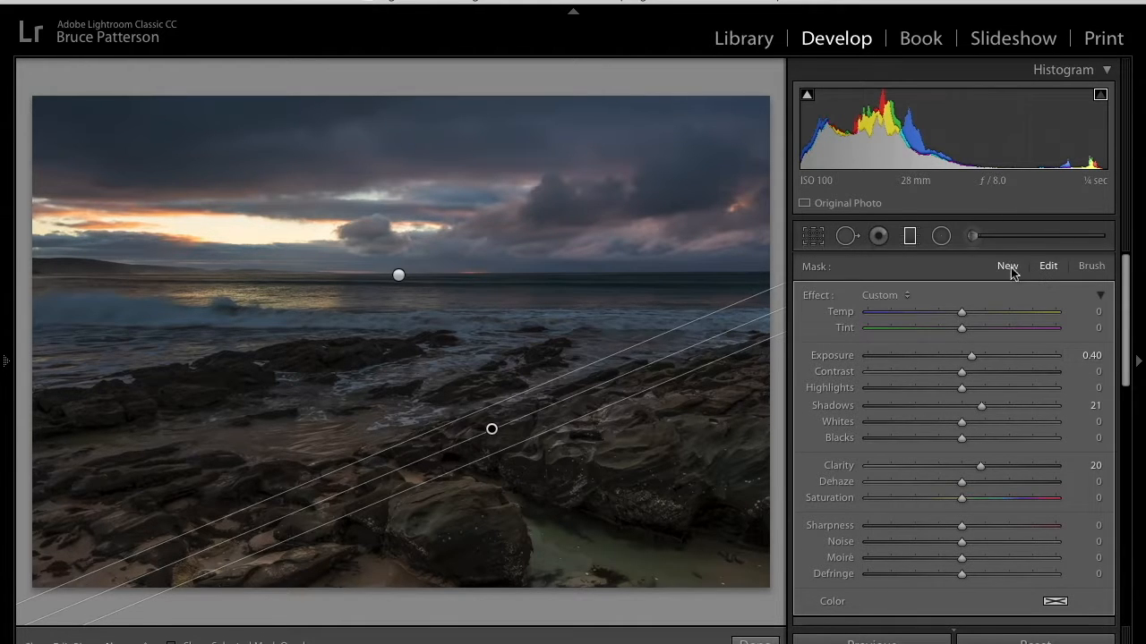
{"action": "left_click", "coordinate": [1007, 266]}
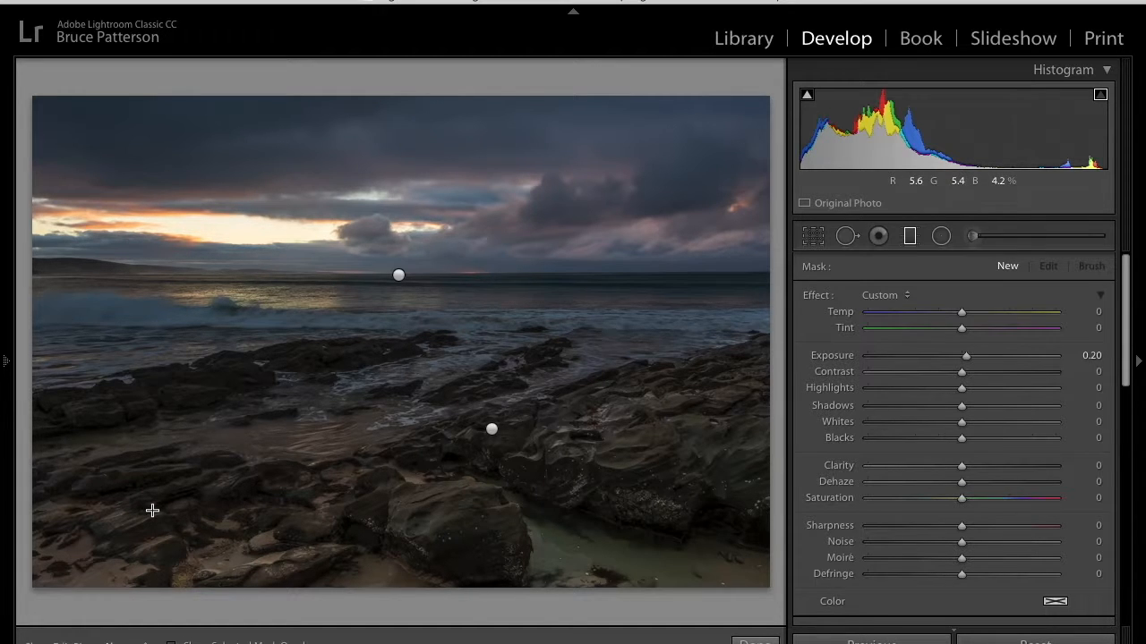
{"action": "left_click_drag", "start_coordinate": [186, 488], "coordinate": [292, 408]}
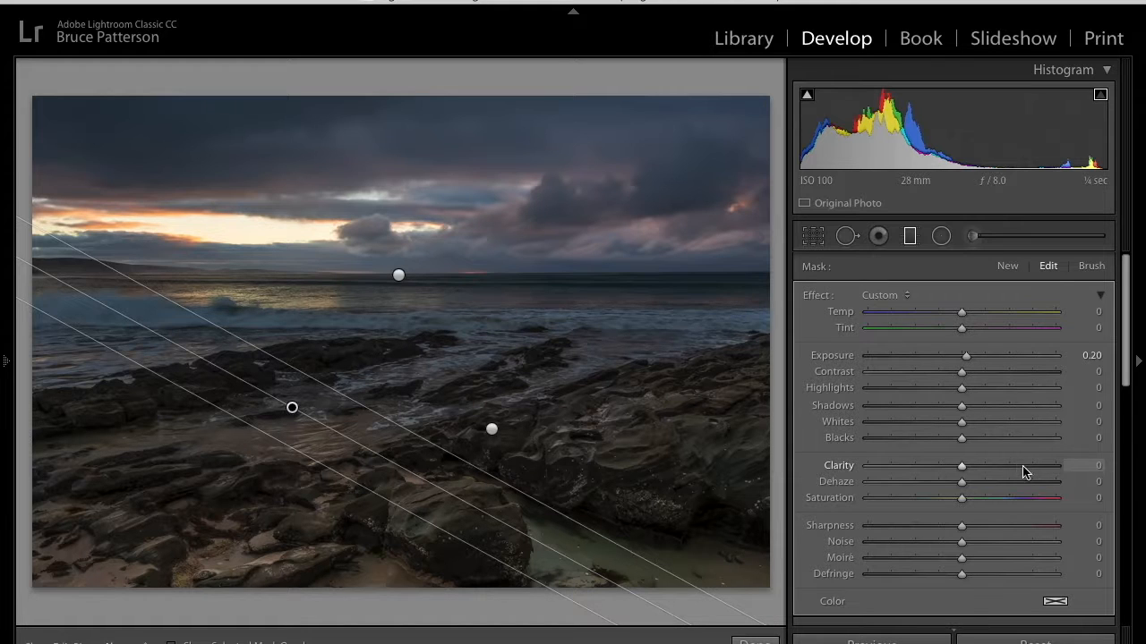
Set the lower-left foreground graduated filter's exposure to −0.15 and its highlights to −10.
{"action": "left_click", "coordinate": [966, 358]}
{"action": "left_click_drag", "start_coordinate": [966, 358], "coordinate": [957, 360]}
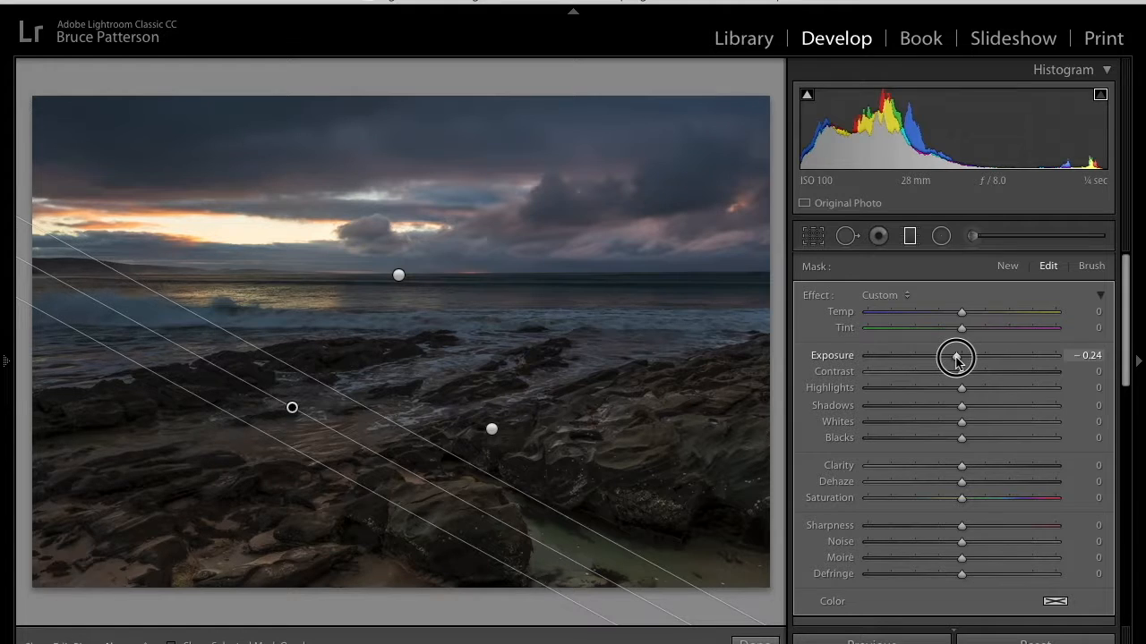
{"action": "left_click_drag", "start_coordinate": [956, 358], "coordinate": [959, 359]}
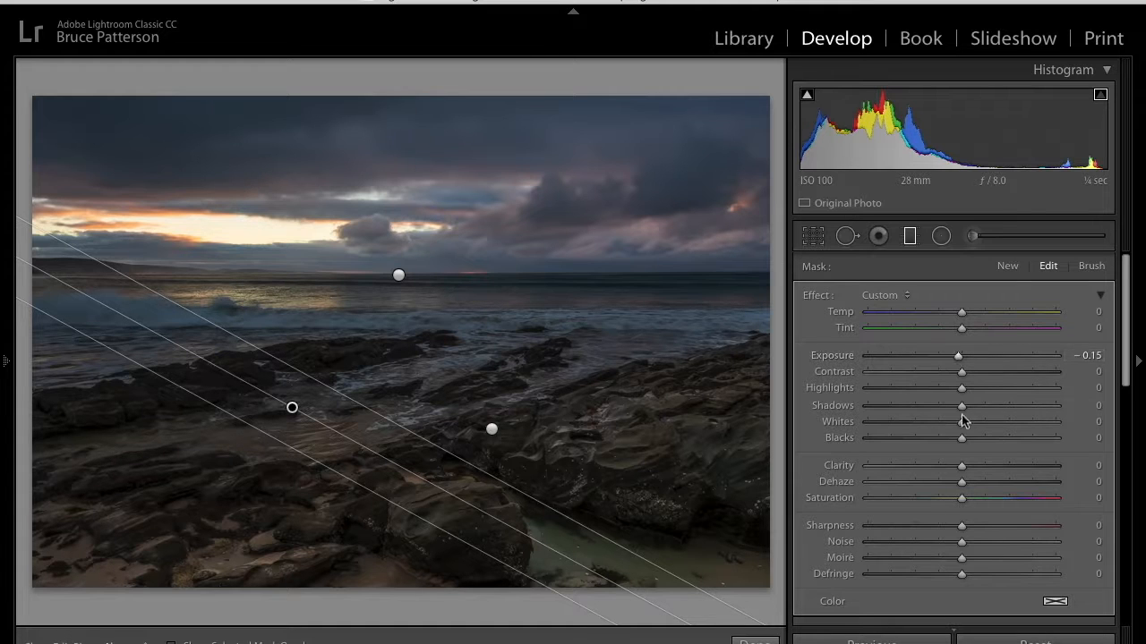
{"action": "left_click_drag", "start_coordinate": [961, 388], "coordinate": [962, 392]}
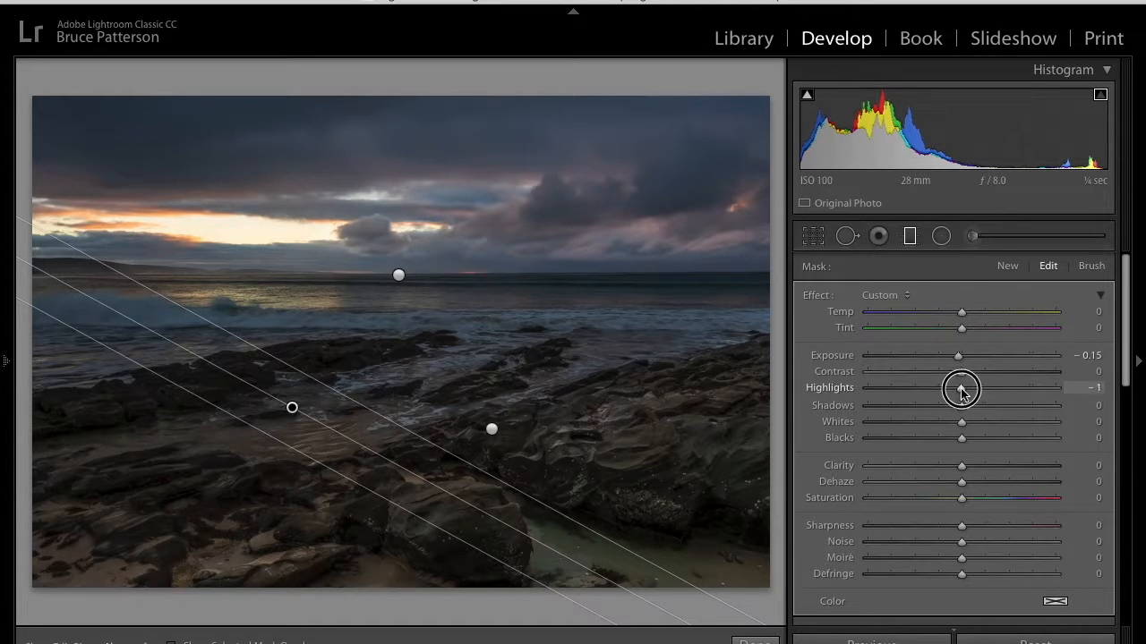
{"action": "left_click_drag", "start_coordinate": [962, 392], "coordinate": [952, 391]}
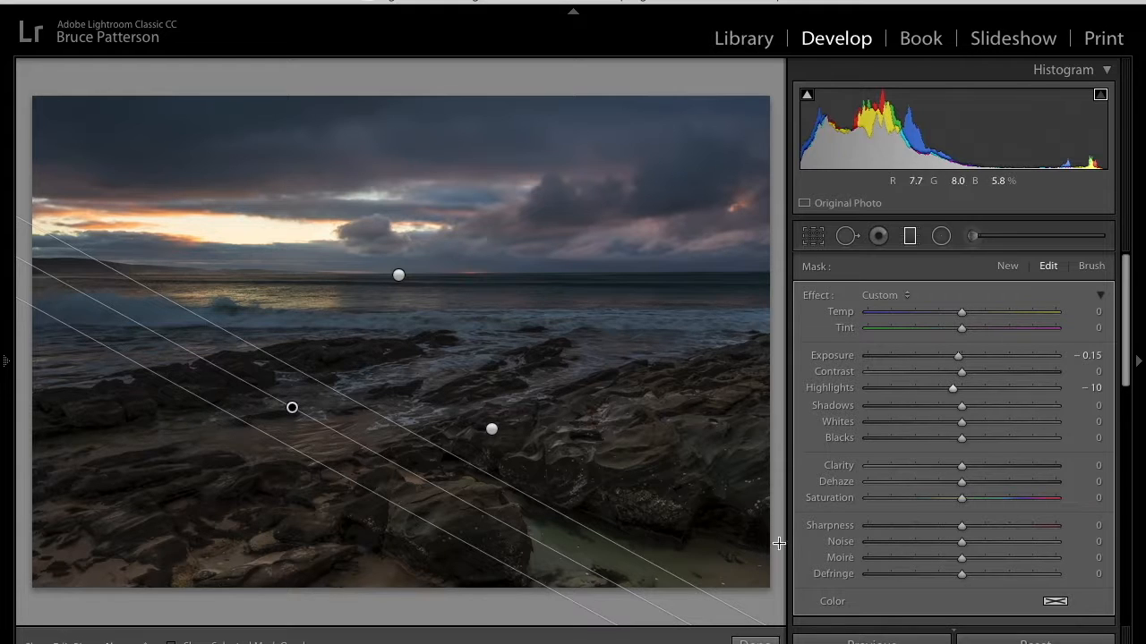
Set the lower-left foreground filter's shadows to 44, whites to −7 and blacks to −8.
{"action": "left_click", "coordinate": [963, 408]}
{"action": "left_click_drag", "start_coordinate": [964, 410], "coordinate": [1003, 415]}
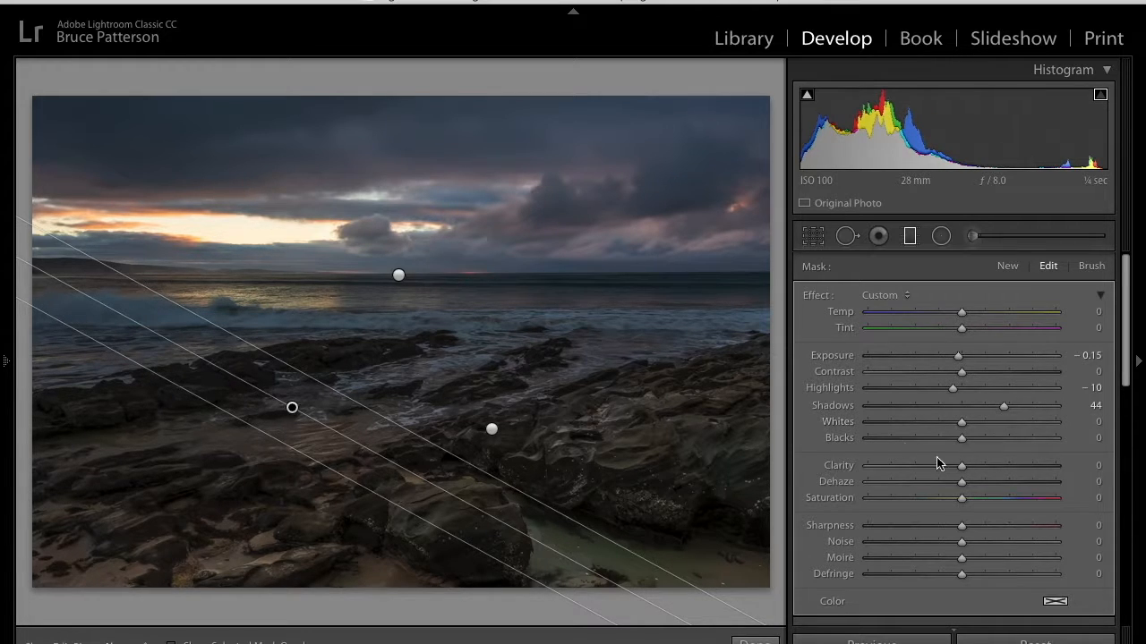
{"action": "left_click_drag", "start_coordinate": [963, 429], "coordinate": [955, 431]}
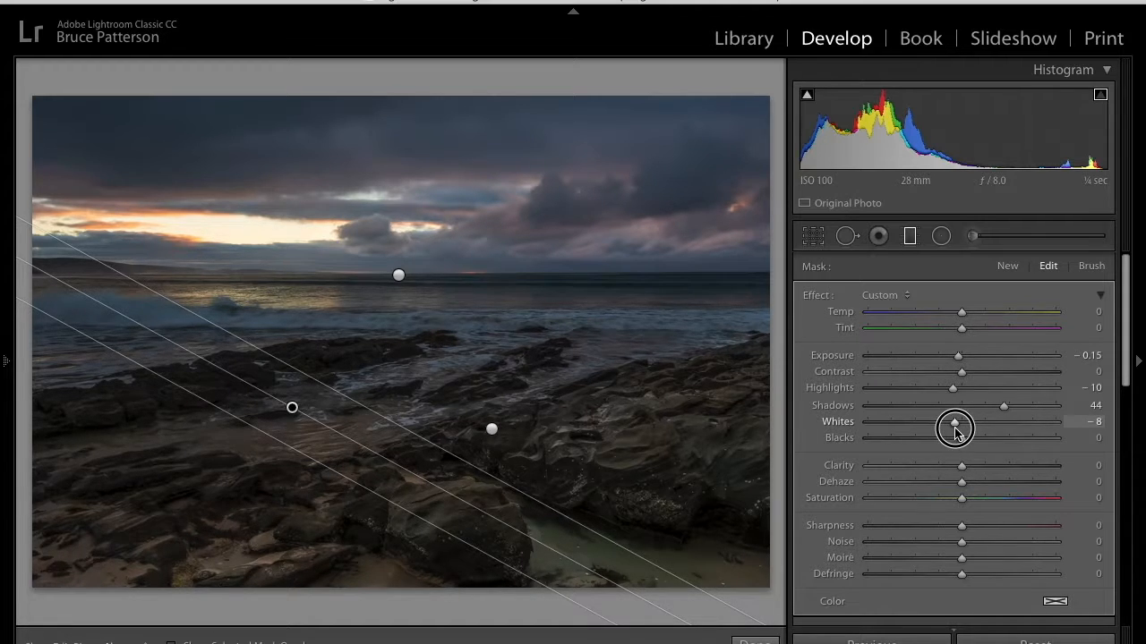
{"action": "left_click_drag", "start_coordinate": [955, 430], "coordinate": [956, 431]}
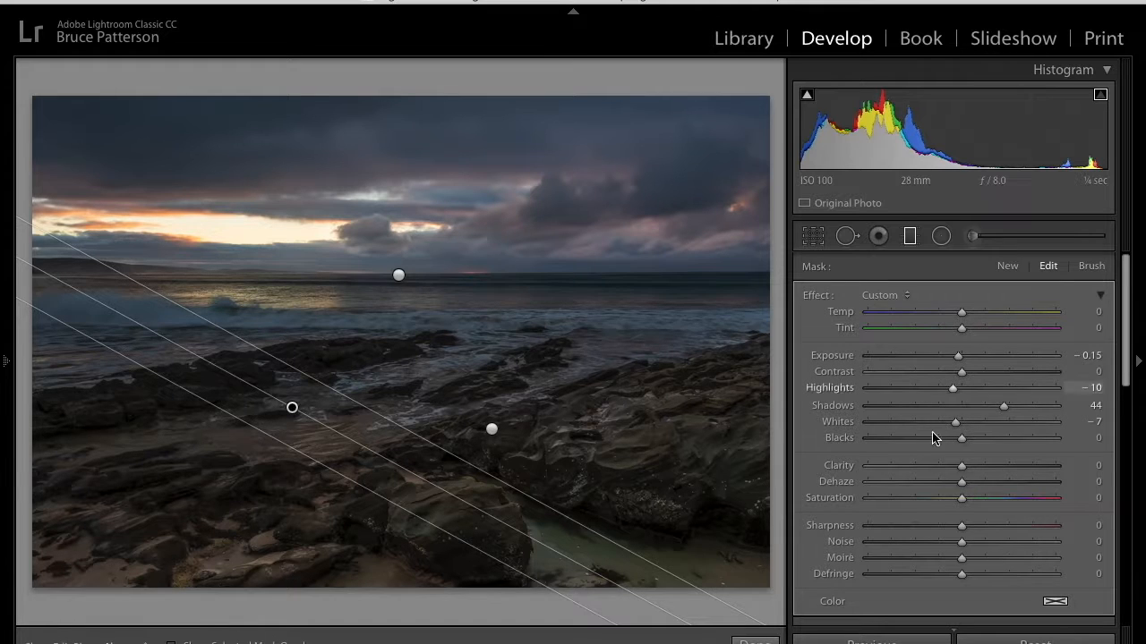
{"action": "left_click", "coordinate": [963, 439]}
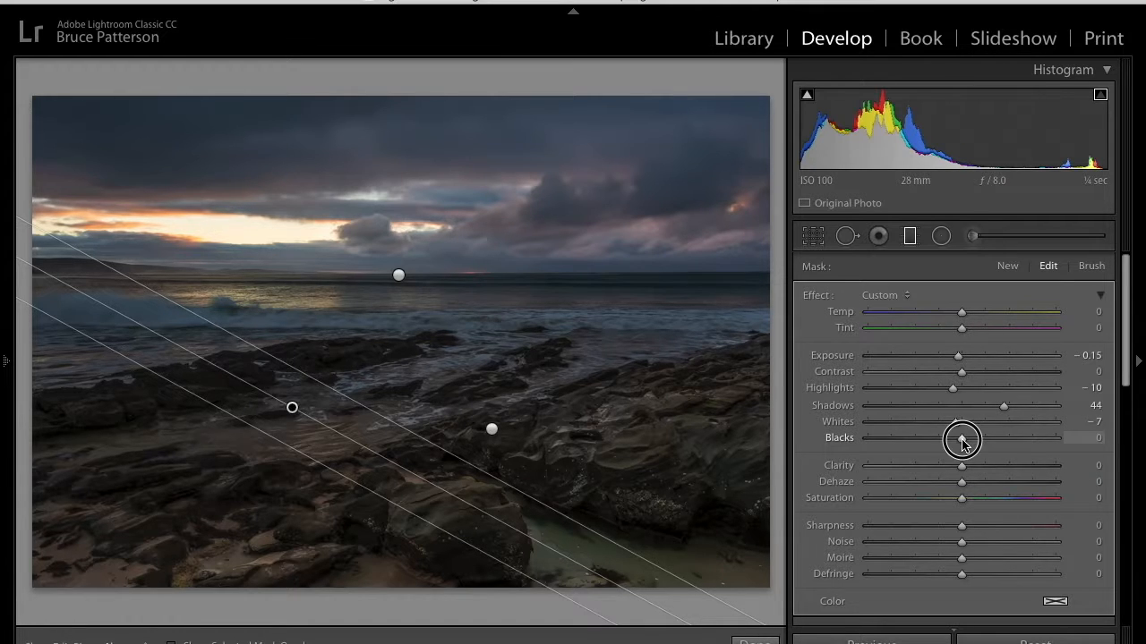
{"action": "left_click_drag", "start_coordinate": [963, 442], "coordinate": [954, 441]}
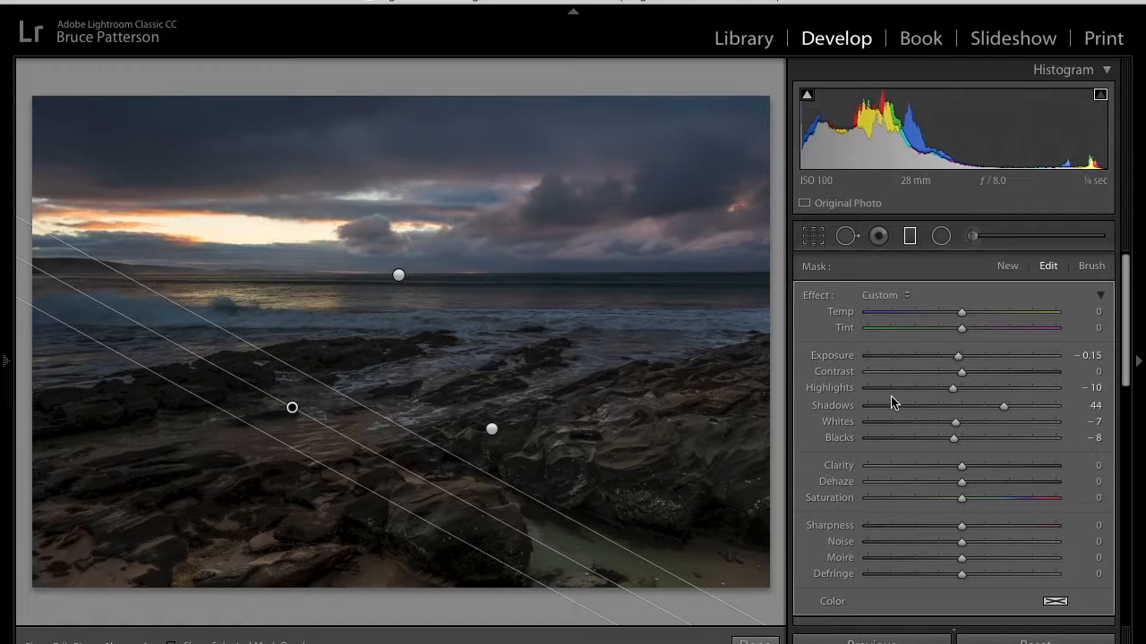
Finish editing the graduated filters, and check the photo for clipping by switching the clipping warnings on and off.
{"action": "scroll", "coordinate": [890, 402], "scroll_direction": "down", "scroll_amount": 5}
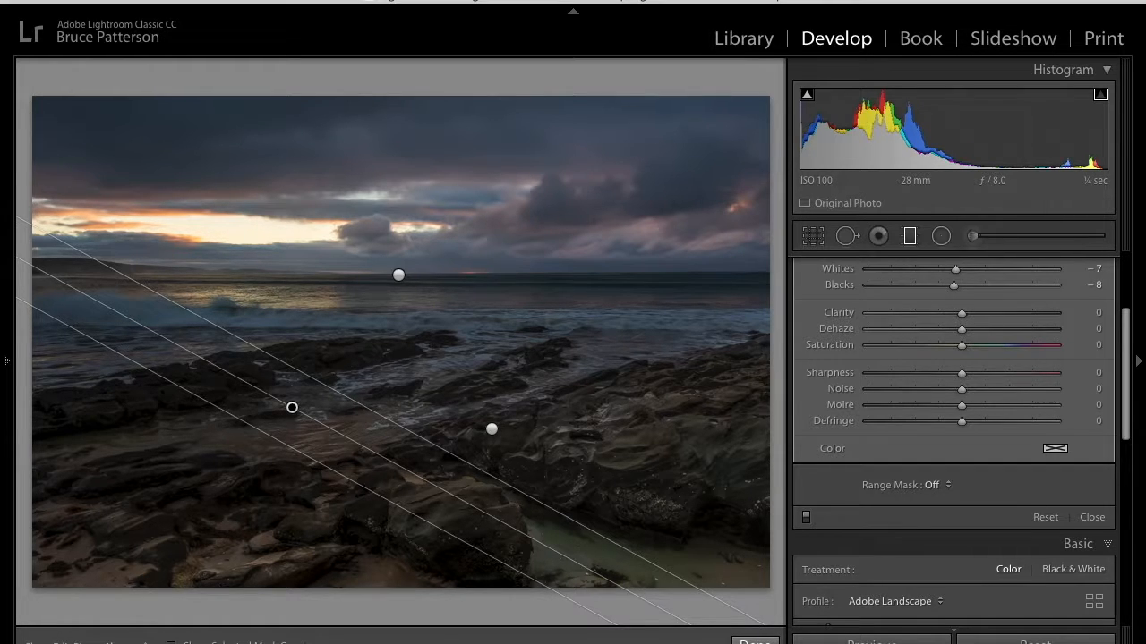
{"action": "left_click", "coordinate": [754, 643]}
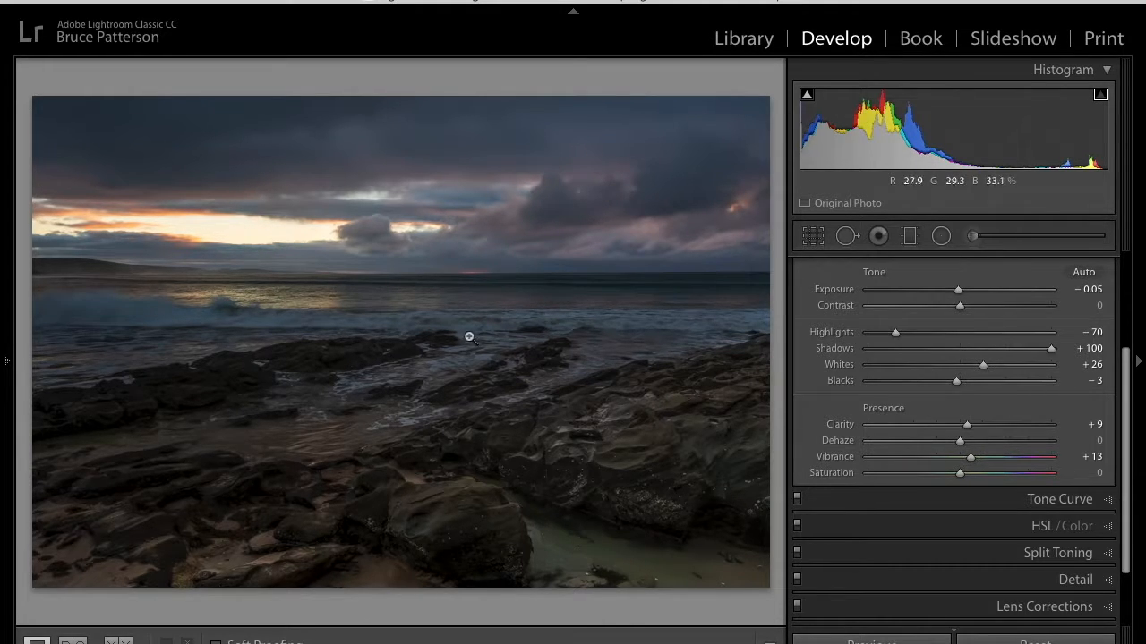
{"action": "key", "text": "j"}
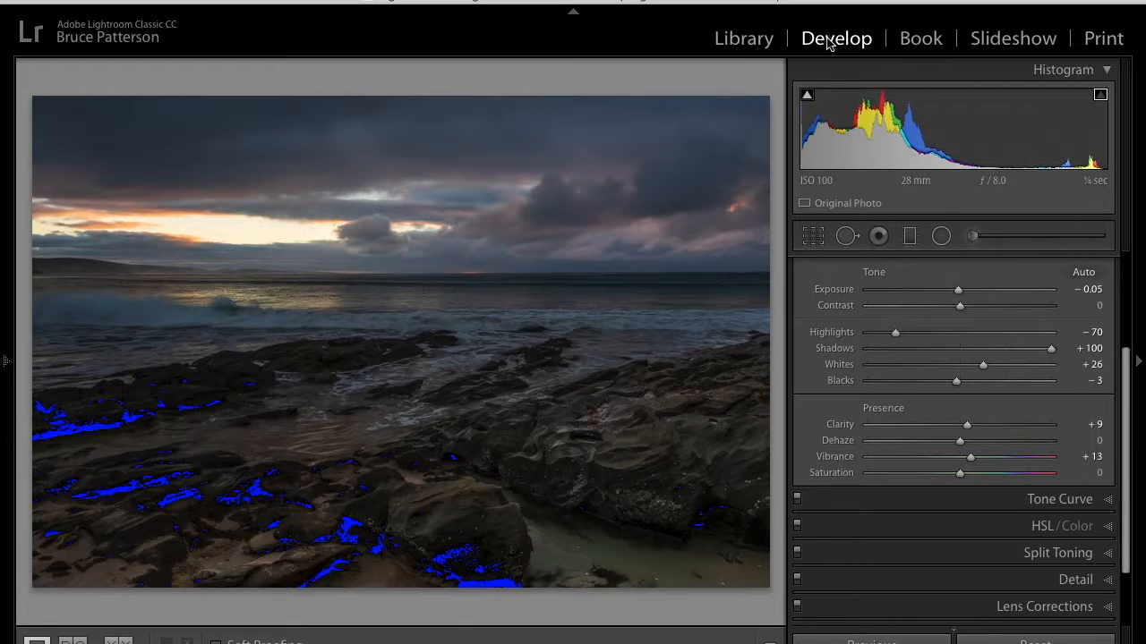
{"action": "key", "text": "j"}
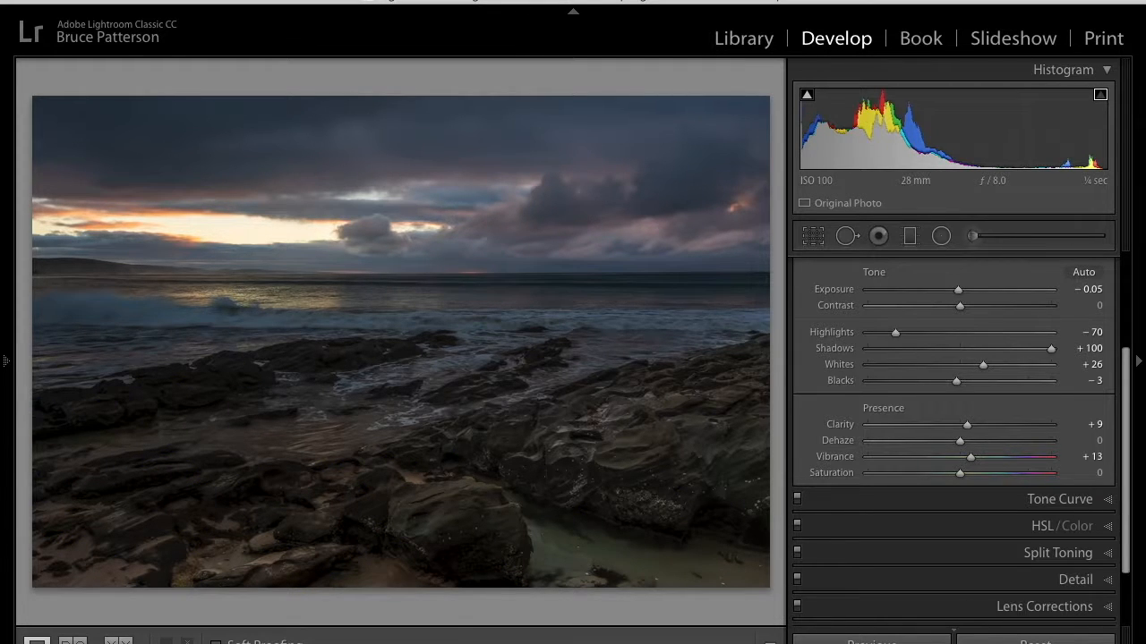
{"action": "left_click", "coordinate": [277, 1]}
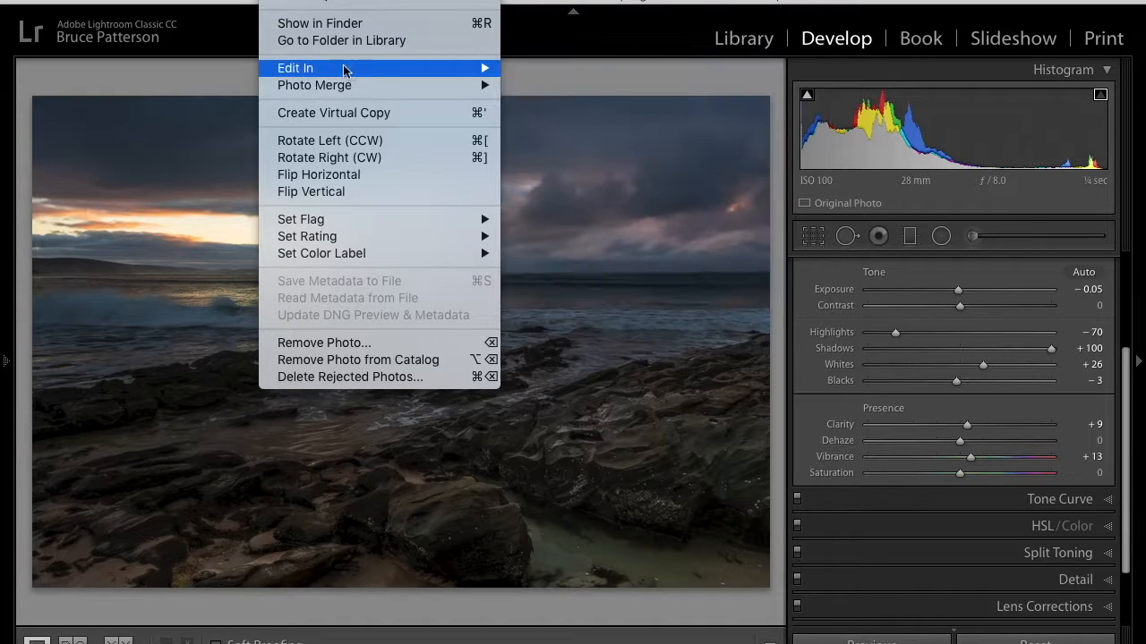
{"action": "mouse_move", "coordinate": [369, 70]}
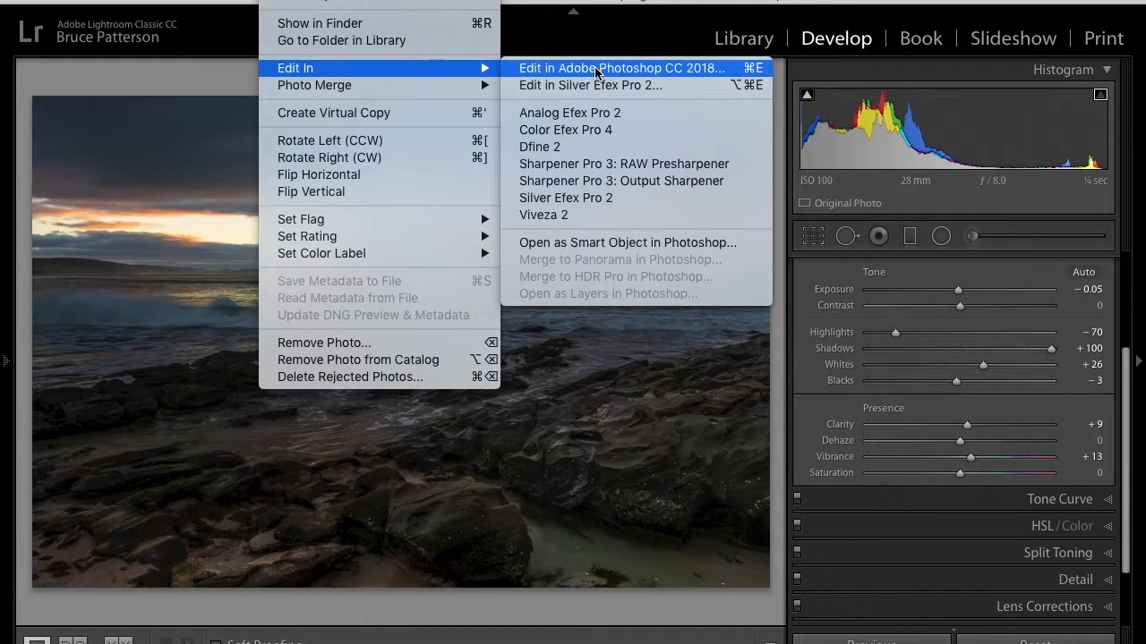
{"action": "left_click", "coordinate": [610, 399]}
Send the adjusted seascape photo to Adobe Photoshop CC 2018 for further editing.
{"action": "right_click", "coordinate": [378, 255]}
{"action": "mouse_move", "coordinate": [528, 310]}
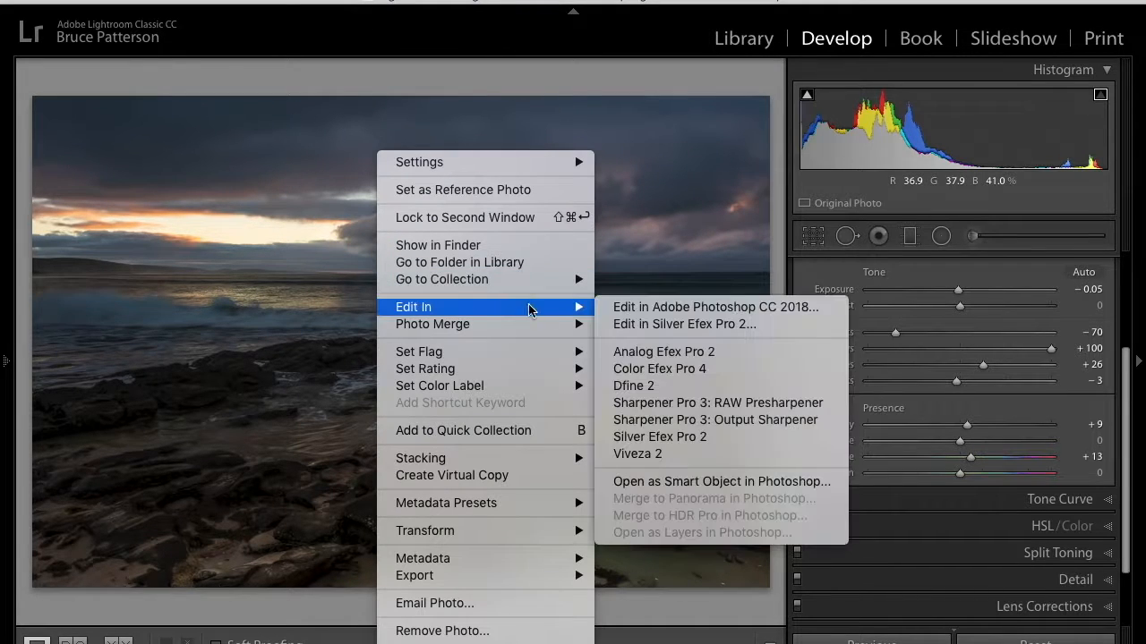
{"action": "left_click", "coordinate": [627, 312]}
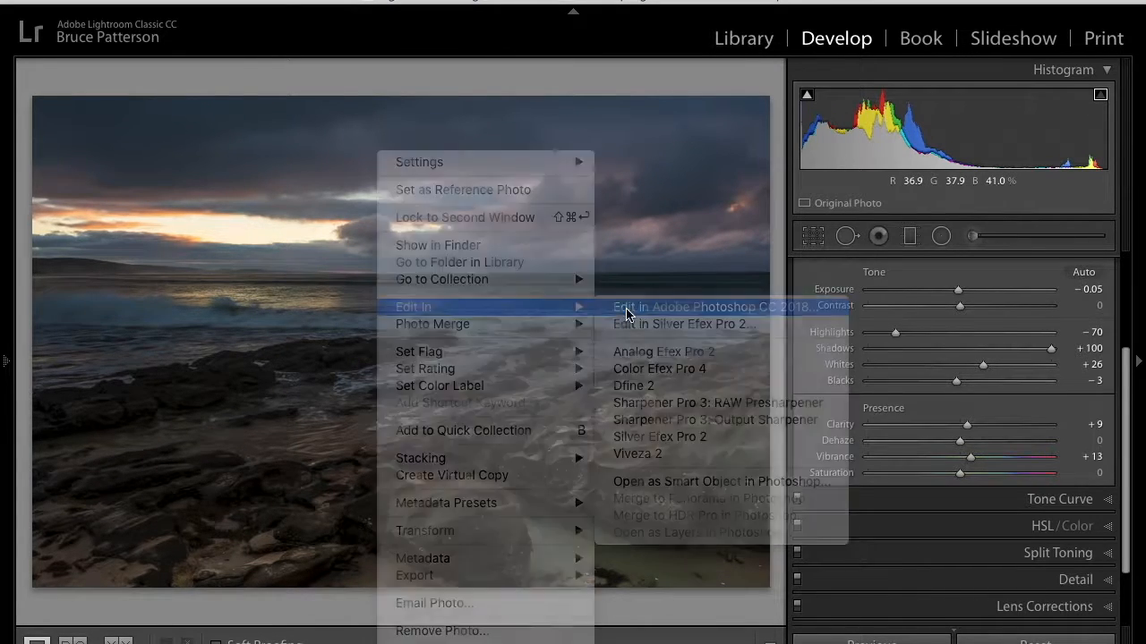